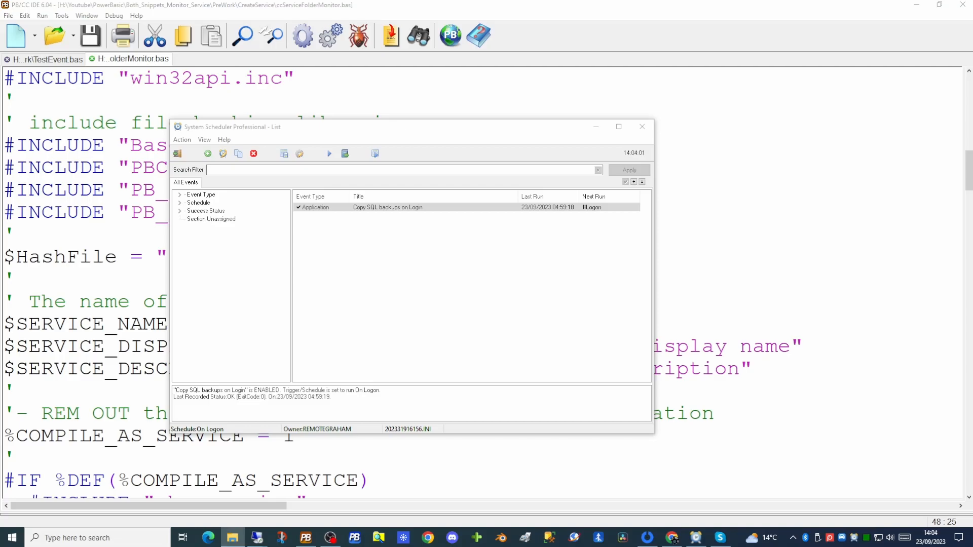
Open an administrator Windows PowerShell session in the CreateService folder from File Explorer
left_click(739, 269)
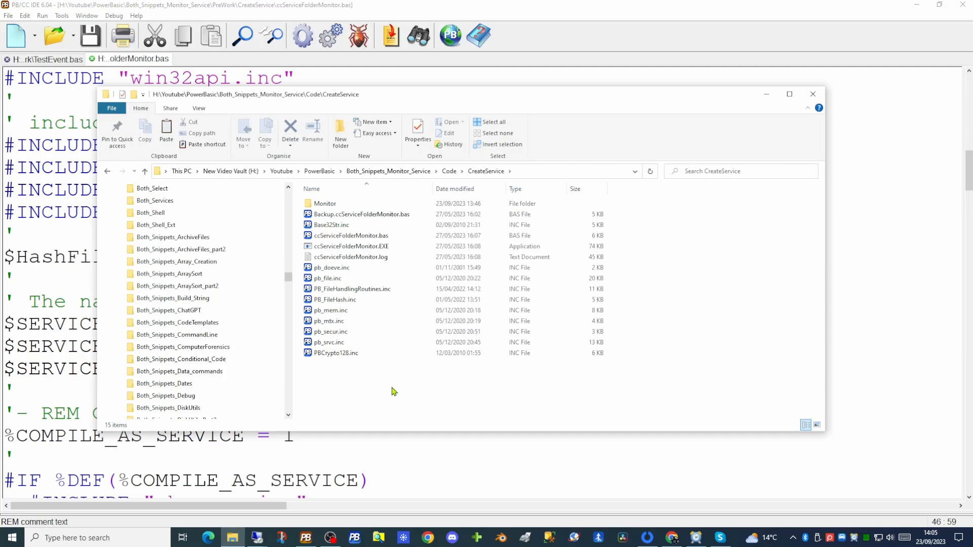
key("alt+f")
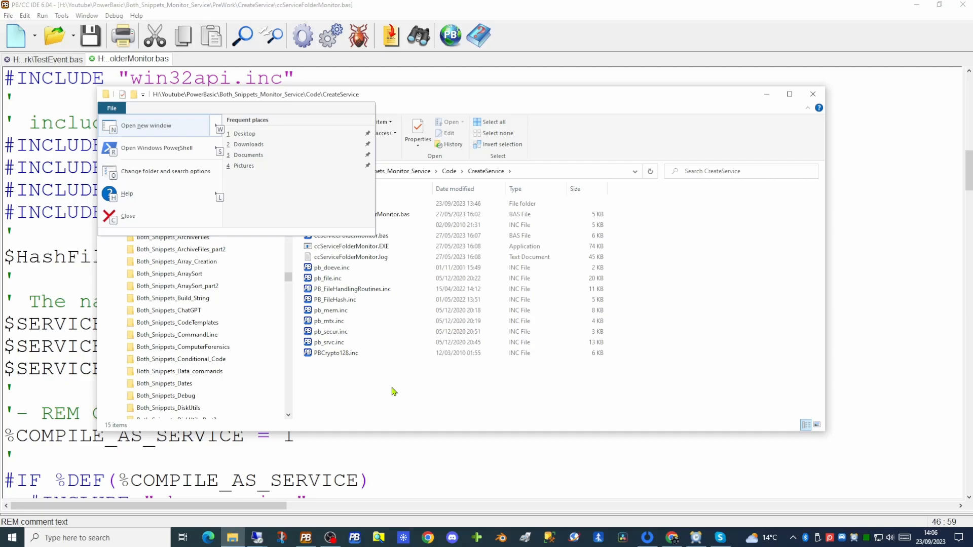
mouse_move(151, 152)
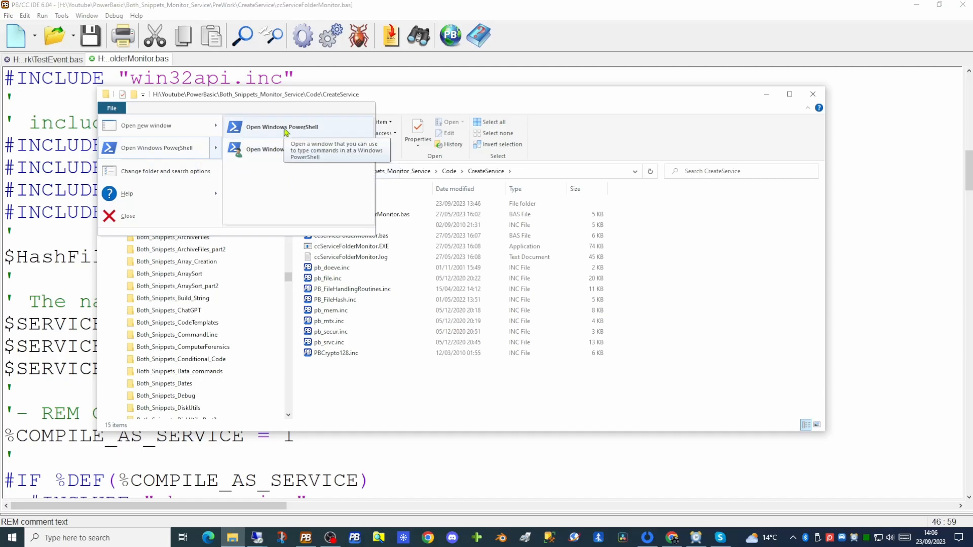
left_click(274, 151)
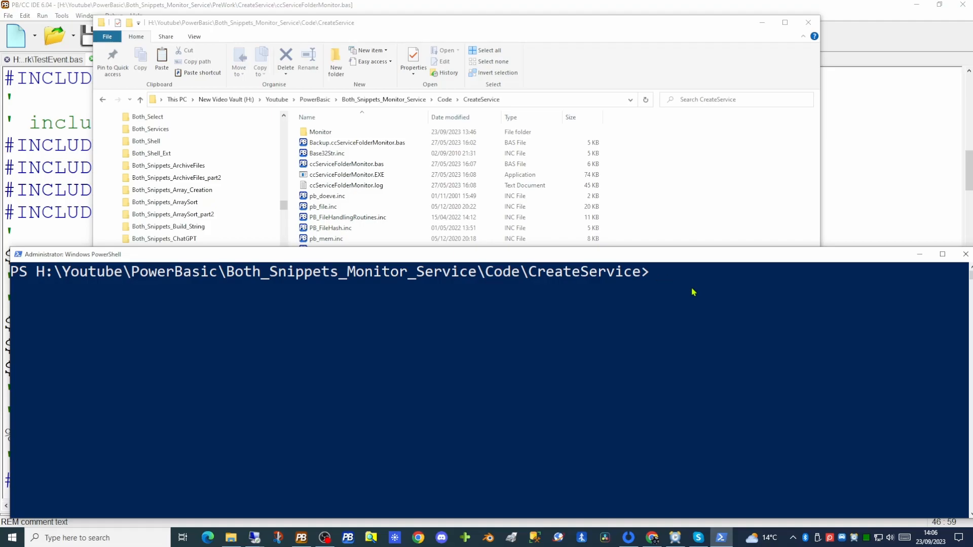
Install the folder monitor as a Windows service by running .\ccServiceFolderMonitor.exe -install
type(".\\ccServiceFolderM")
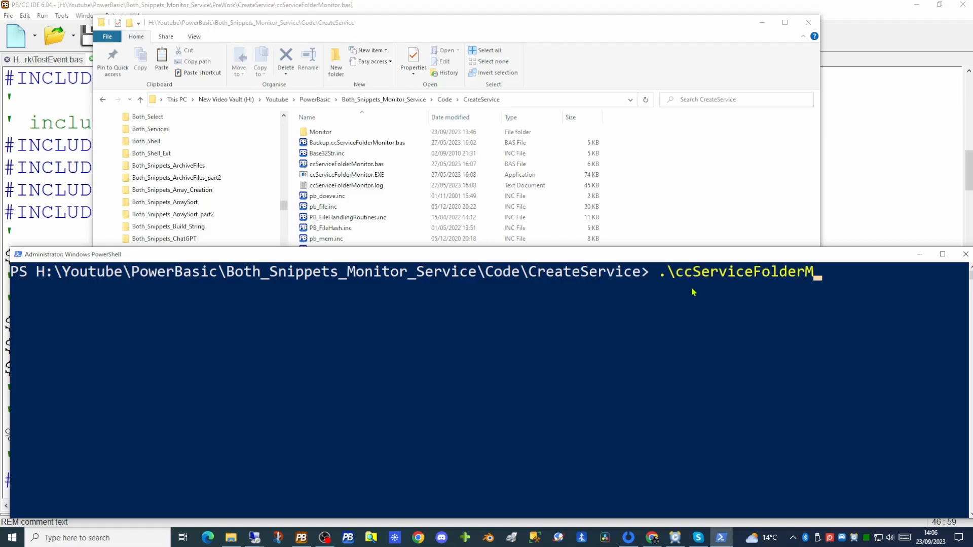
type("onitor.exe")
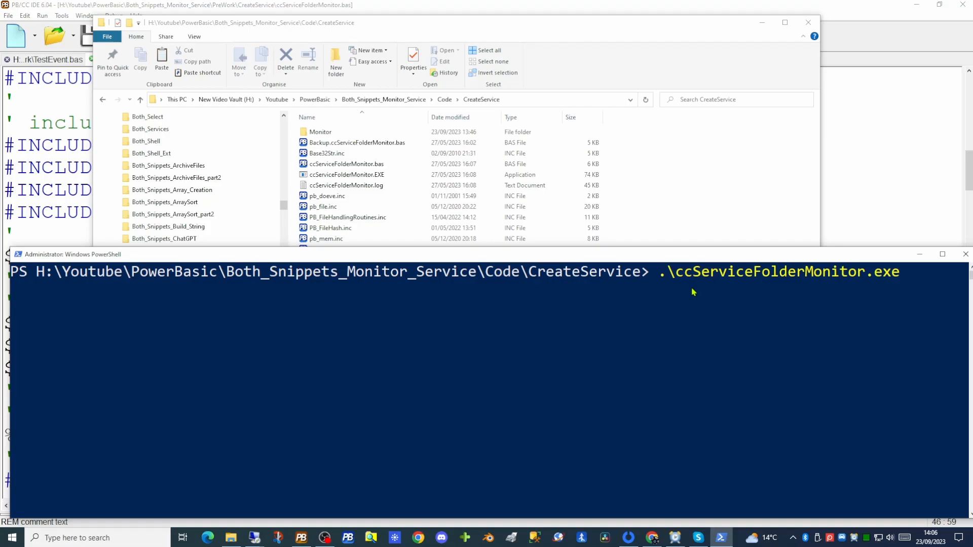
type("-install")
key("Return")
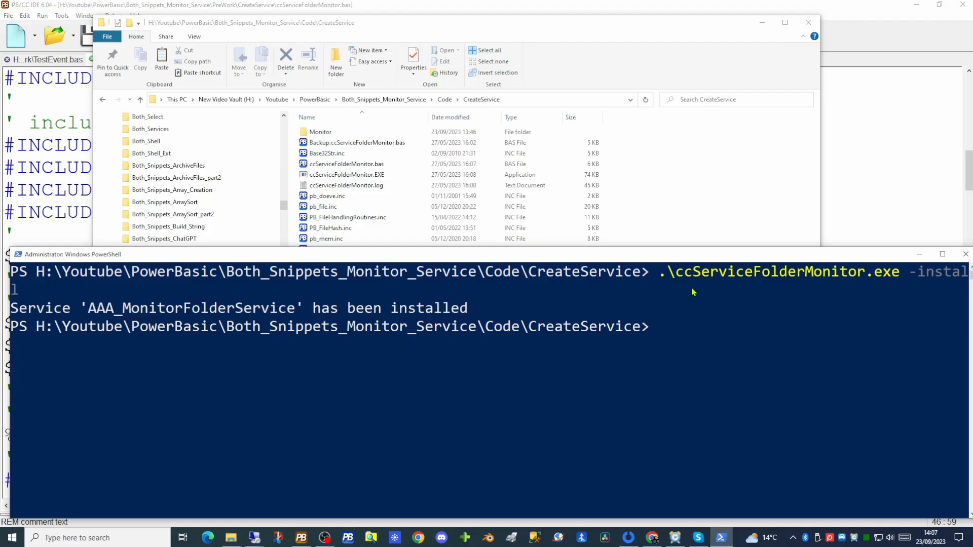
Start the AAA_MonitorFolderService service from the services list in Task Manager
right_click(739, 541)
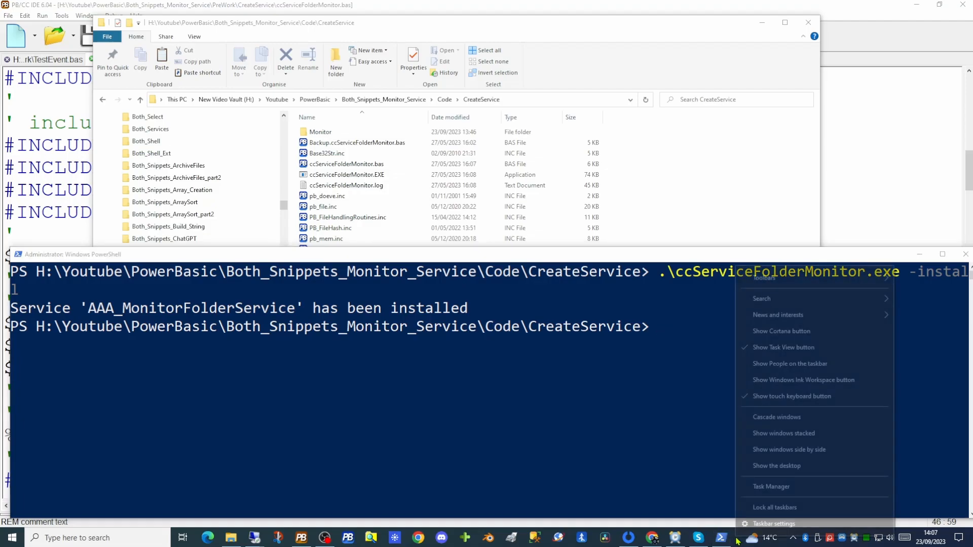
left_click(769, 489)
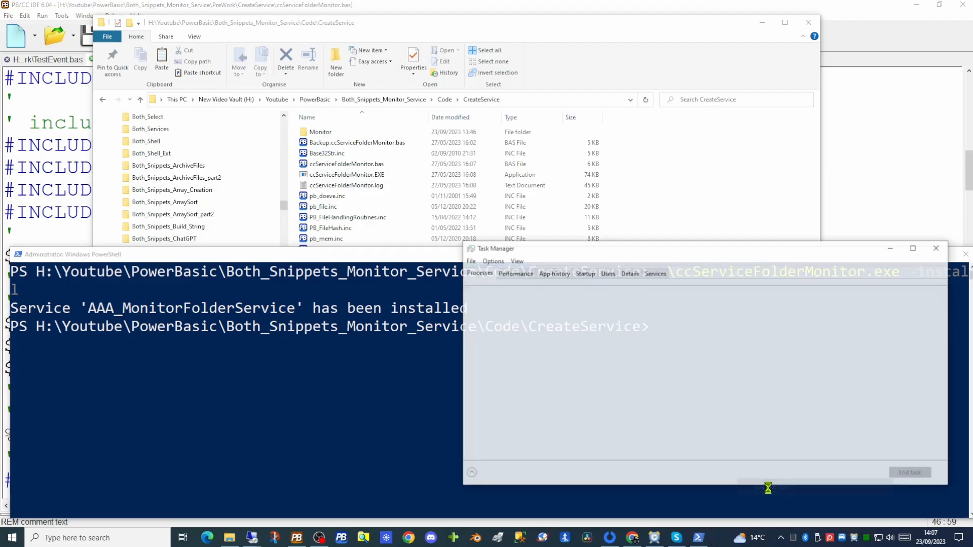
left_click_drag(635, 242, 636, 134)
left_click(655, 166)
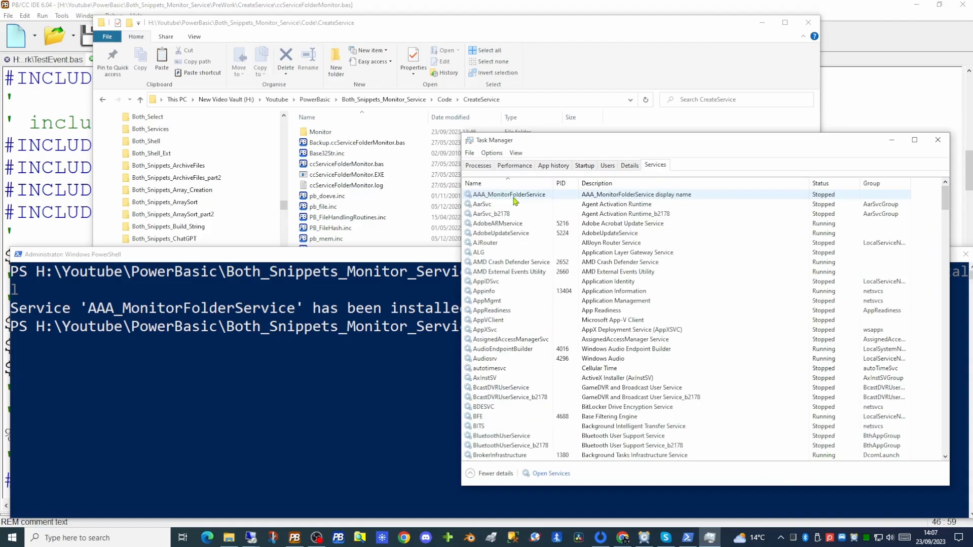
left_click(514, 197)
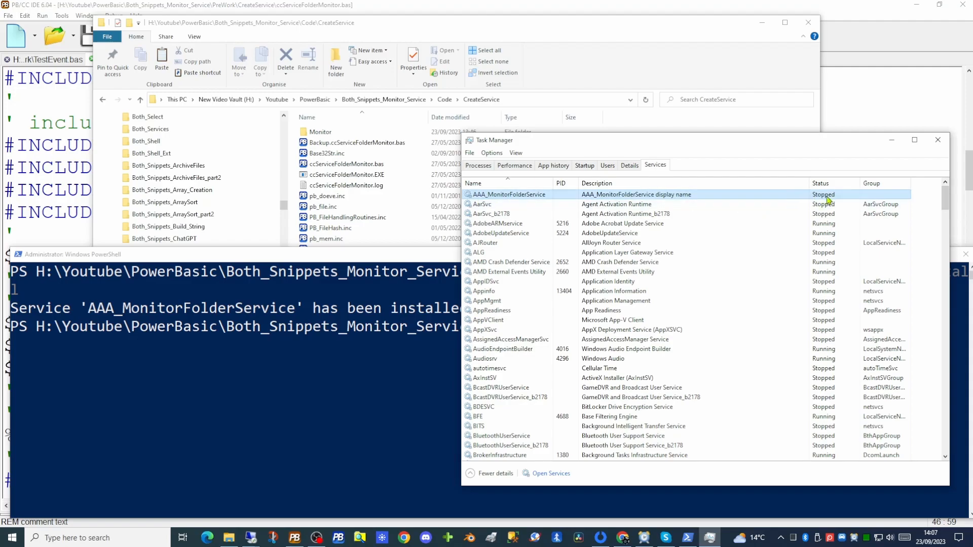
right_click(757, 199)
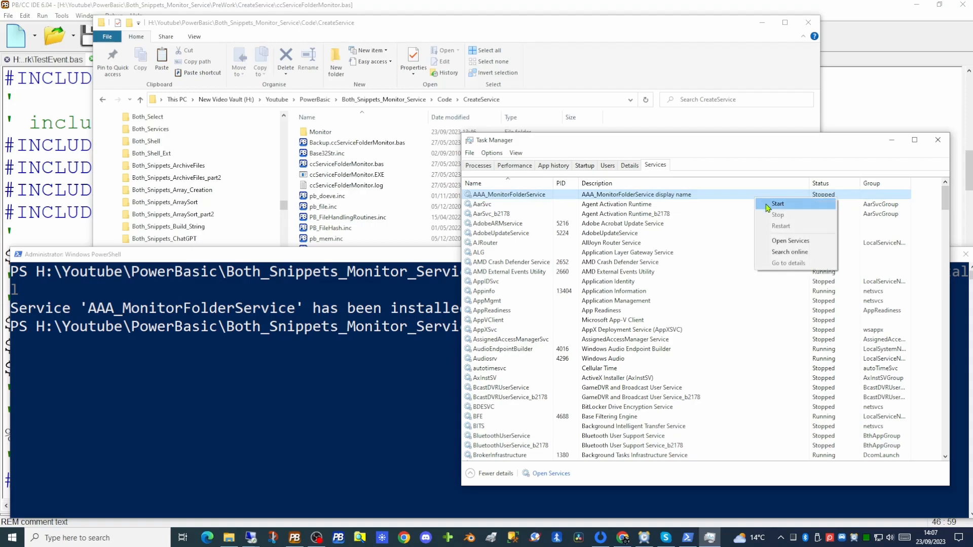
left_click(768, 205)
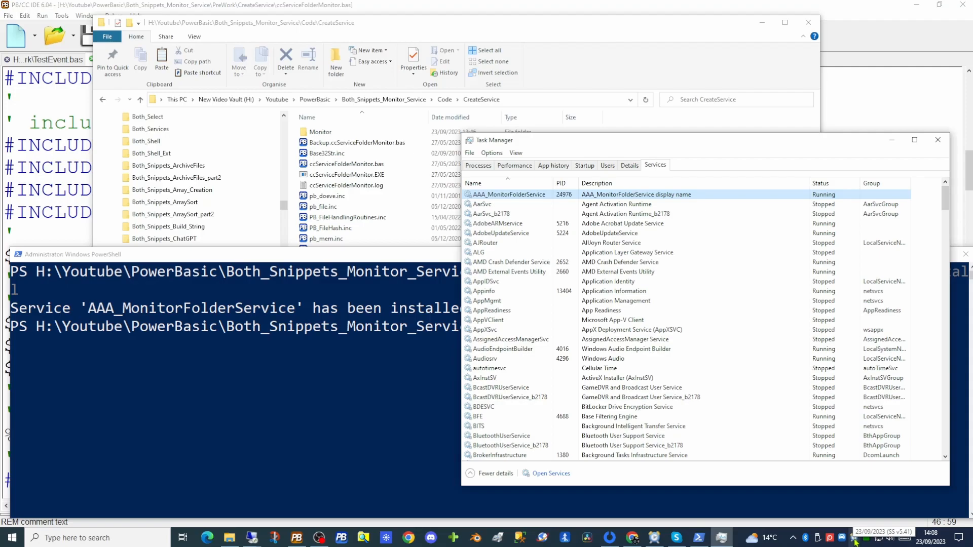
Switch to System Scheduler Professional and create a new event of type Service Watcher
double_click(855, 540)
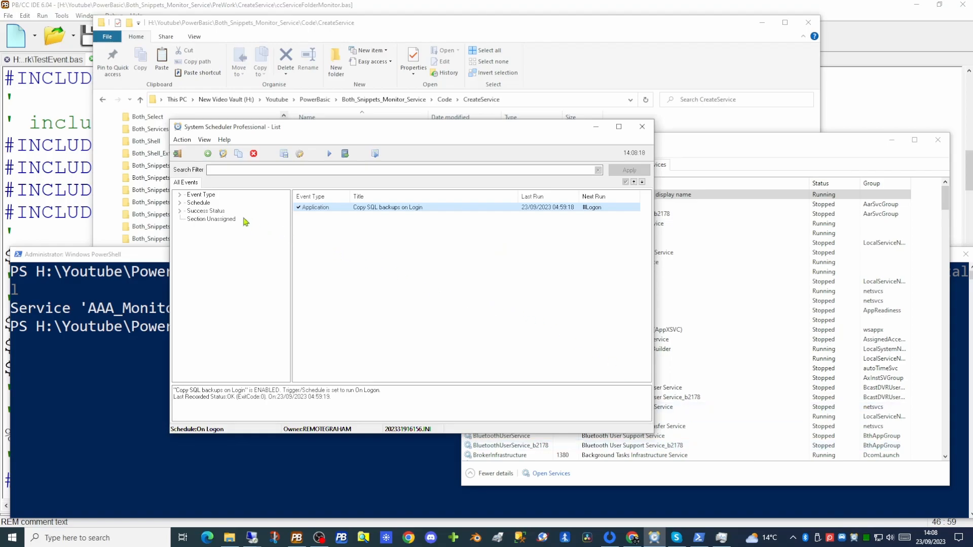
left_click(181, 196)
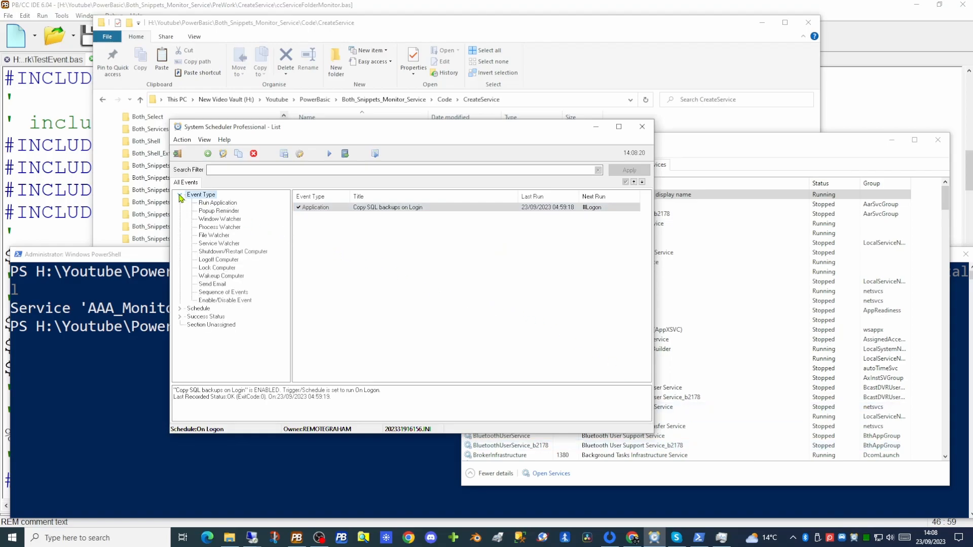
left_click(221, 245)
right_click(222, 246)
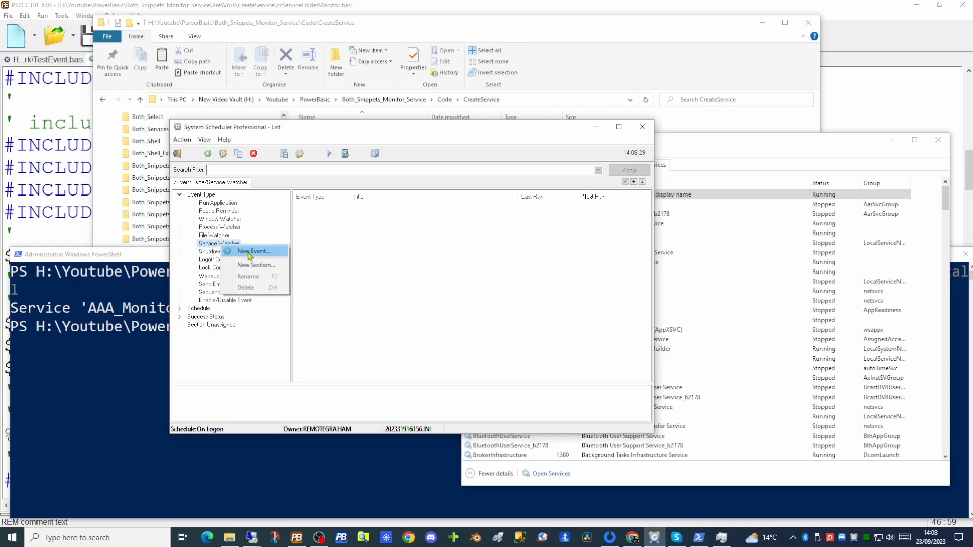
left_click(249, 252)
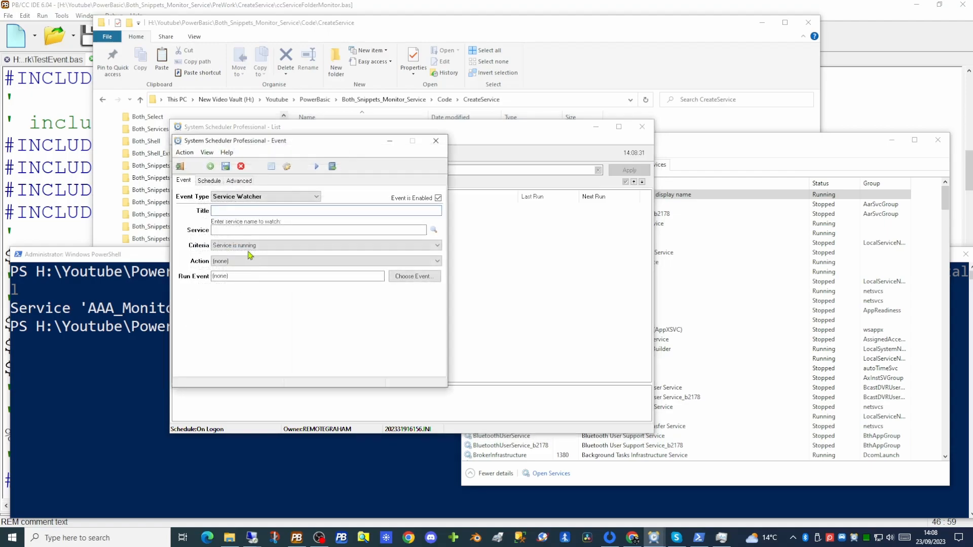
Title the event "Monitor the Service" and choose AAA_MonitorFolderService as the service to watch
left_click_drag(305, 140, 405, 163)
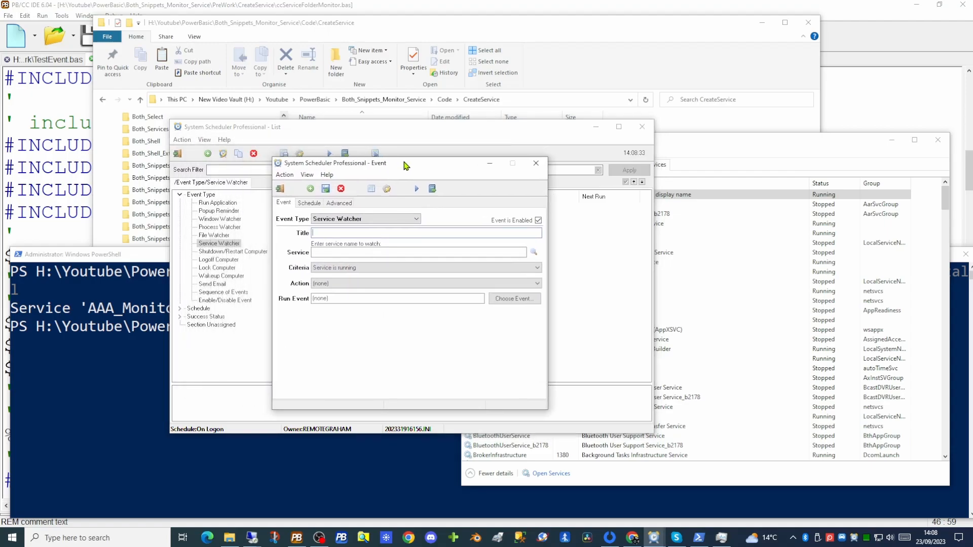
type("Monitor the Service")
left_click(534, 252)
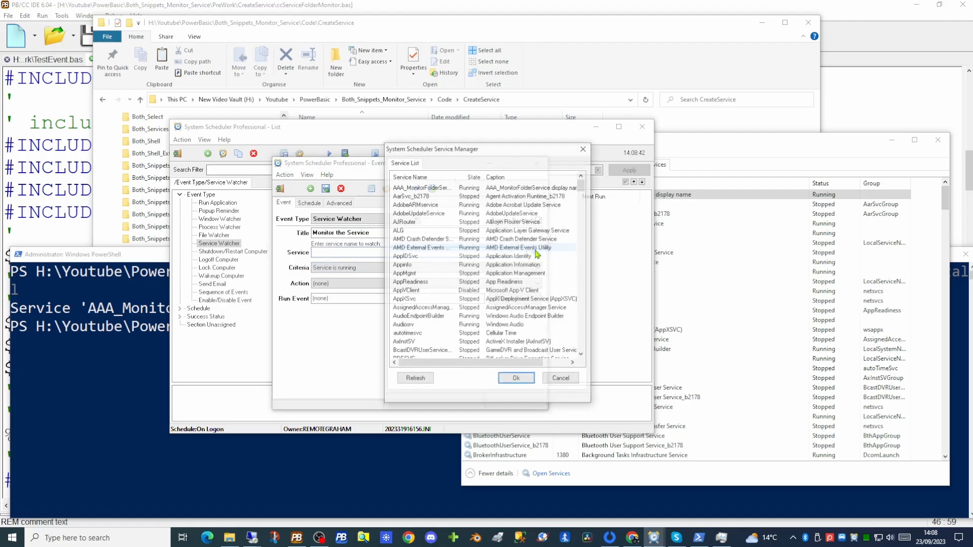
left_click(420, 188)
left_click(516, 380)
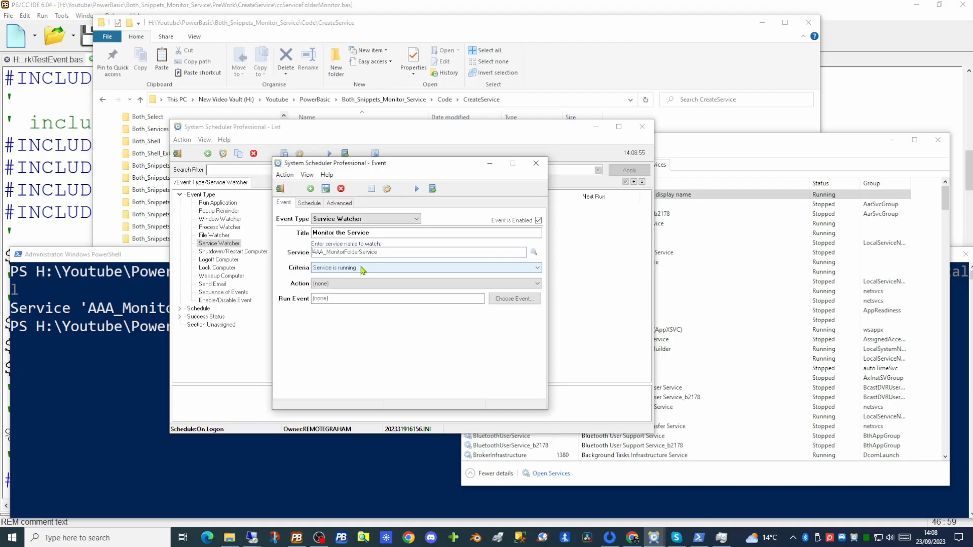
Set the event's criteria to "Service is not running" and its action to "Run other event", and save the event
left_click(363, 268)
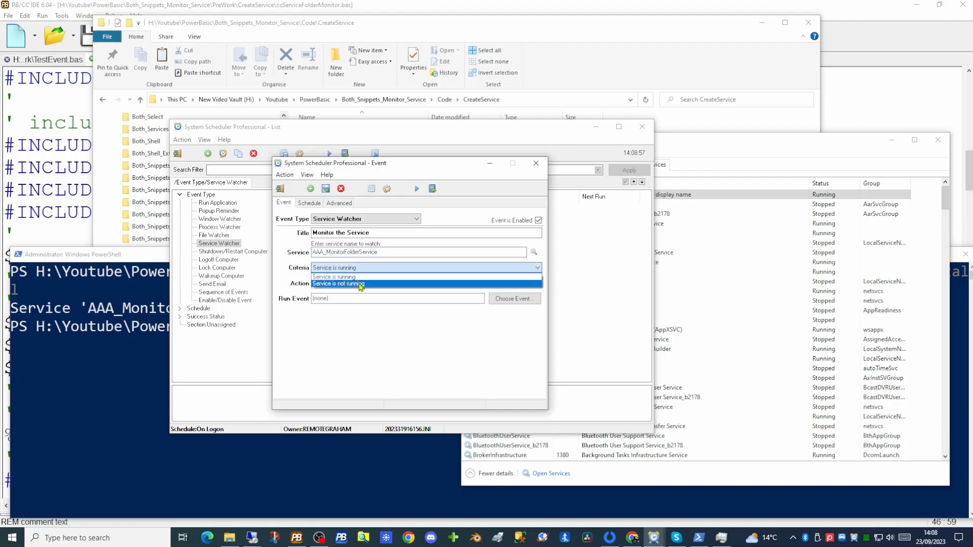
left_click(361, 284)
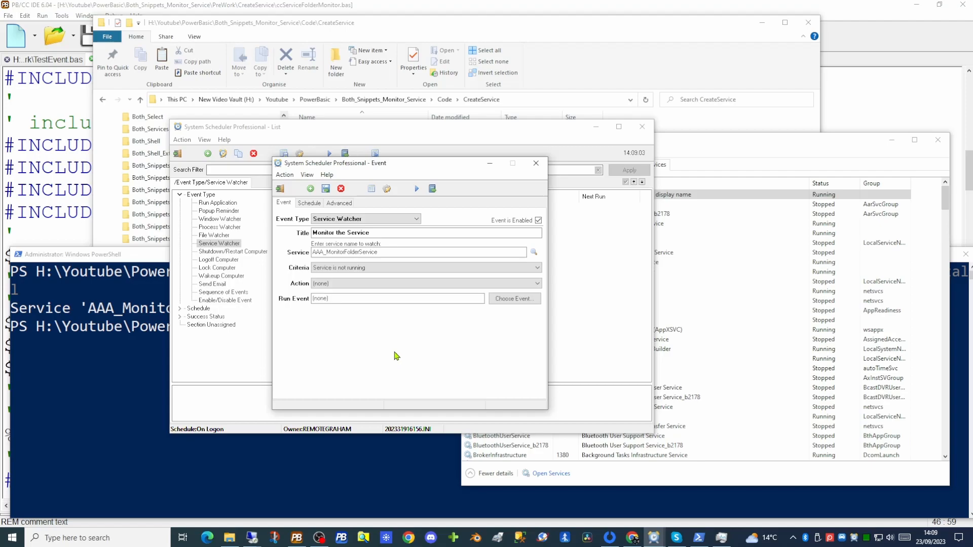
left_click(338, 288)
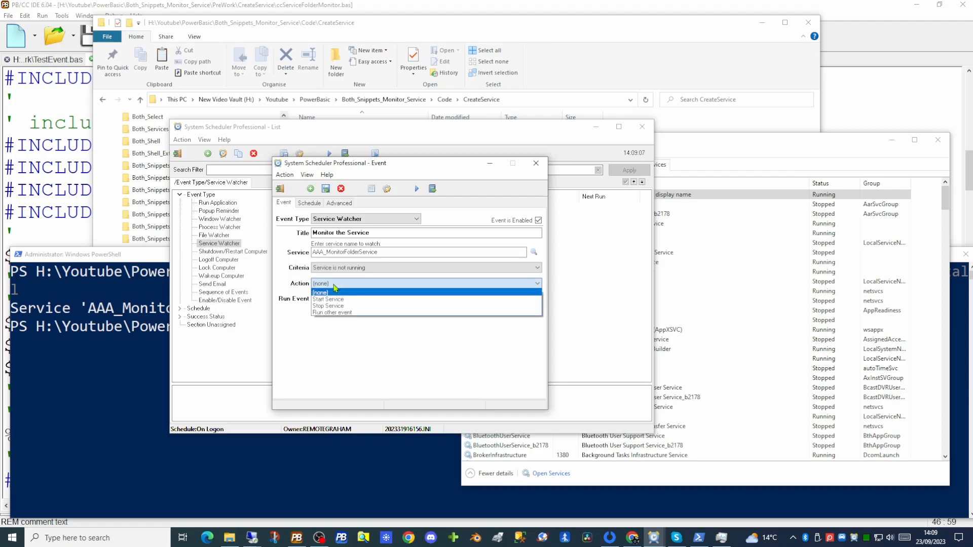
left_click(371, 313)
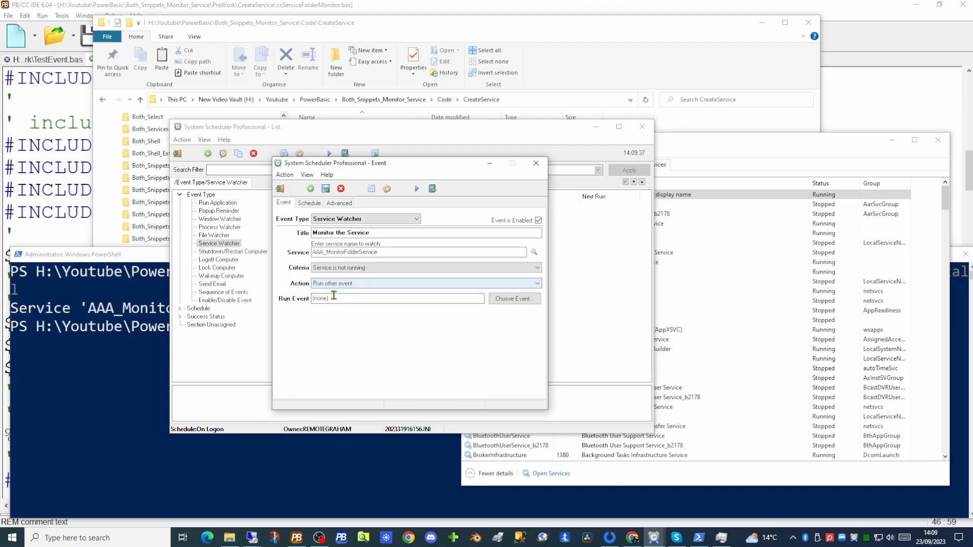
left_click(326, 189)
Disable the "Monitor the Service" event in the Service Watcher list
left_click(343, 211)
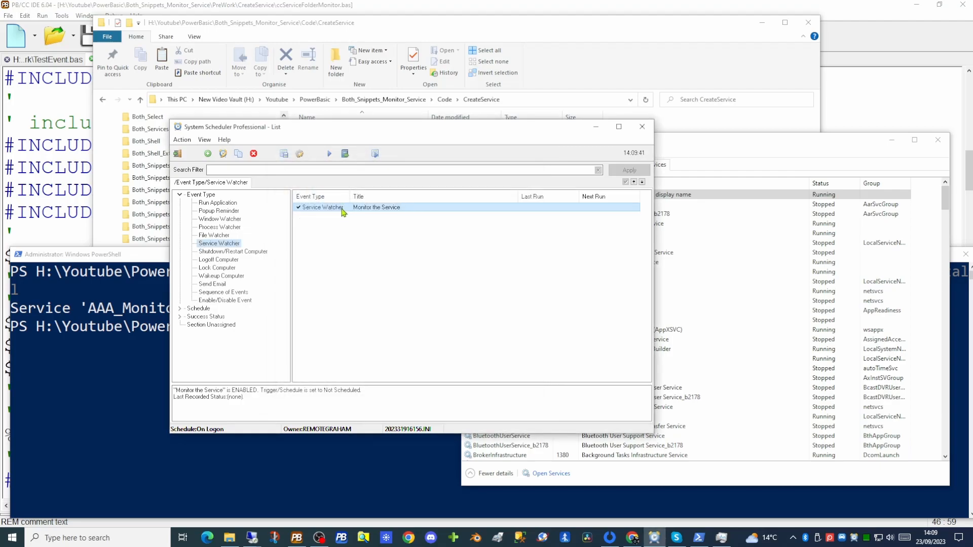
right_click(343, 211)
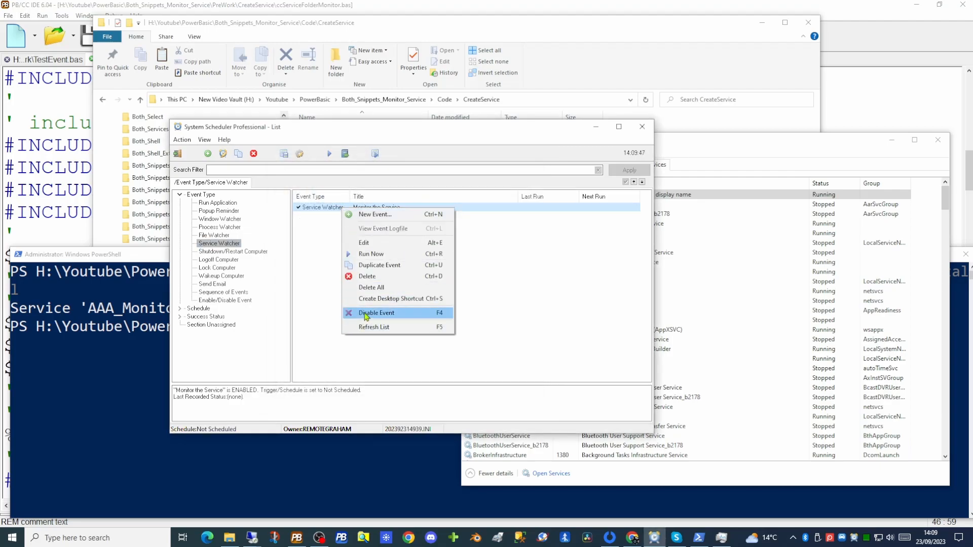
left_click(365, 314)
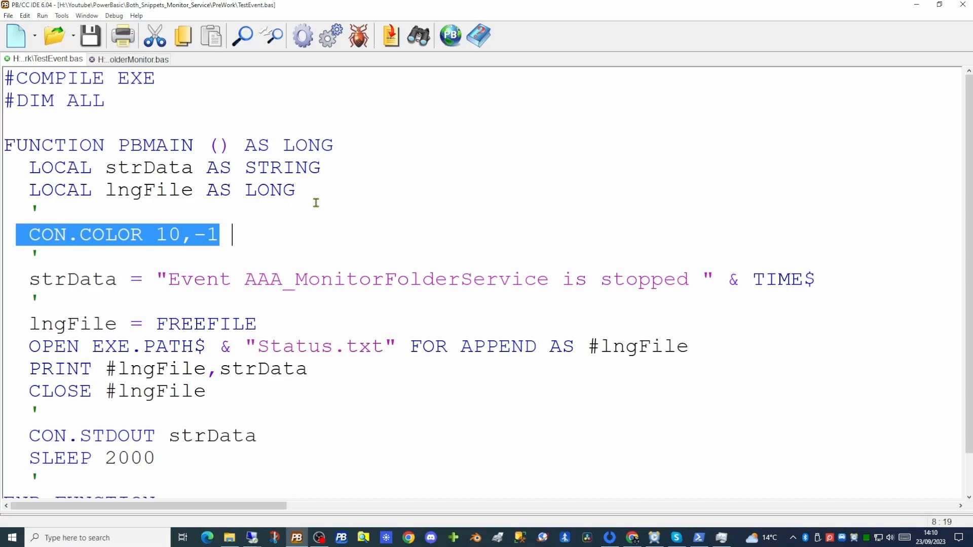
In the PB/CC IDE, review the message, Status.txt and SLEEP lines of TestEvent.bas and compile the program to an executable
left_click_drag(168, 279, 689, 280)
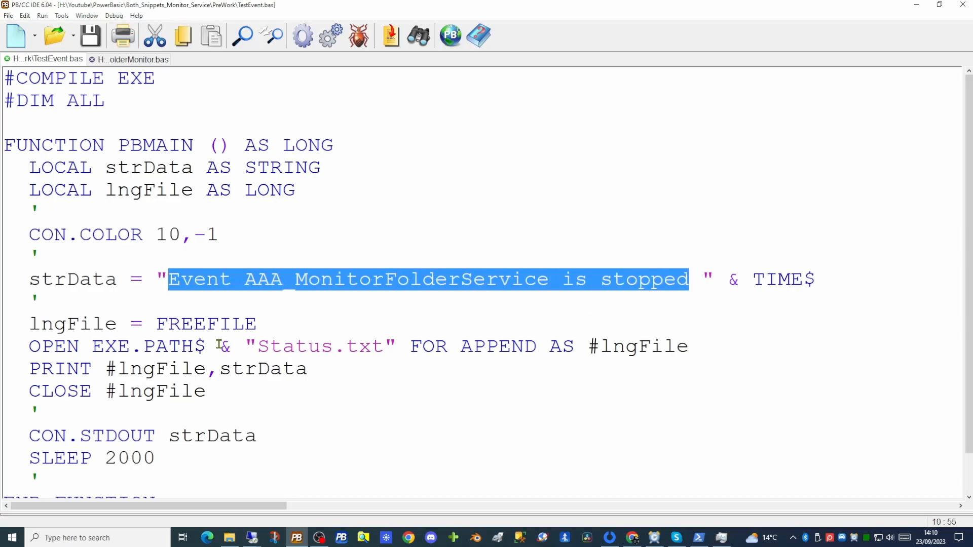
left_click_drag(257, 346, 387, 346)
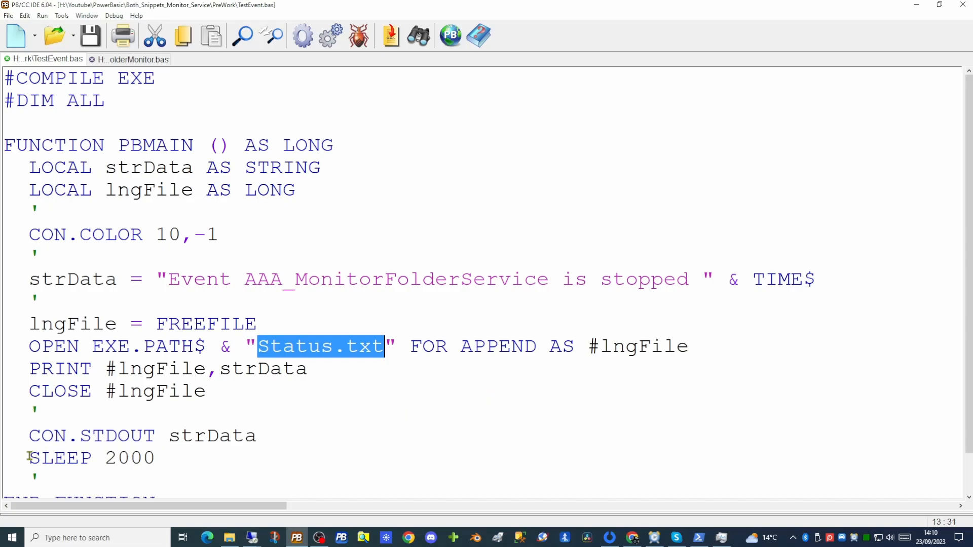
left_click_drag(29, 455, 155, 456)
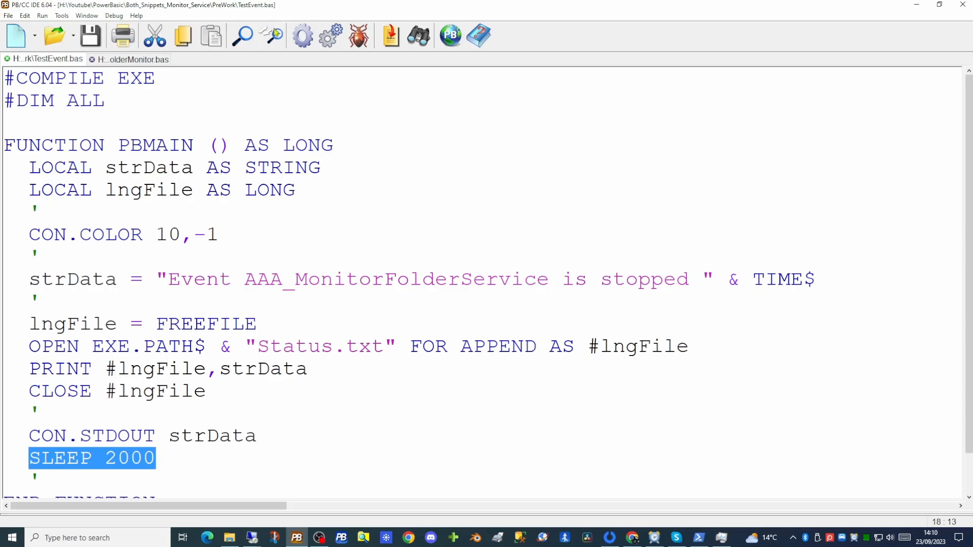
left_click(304, 37)
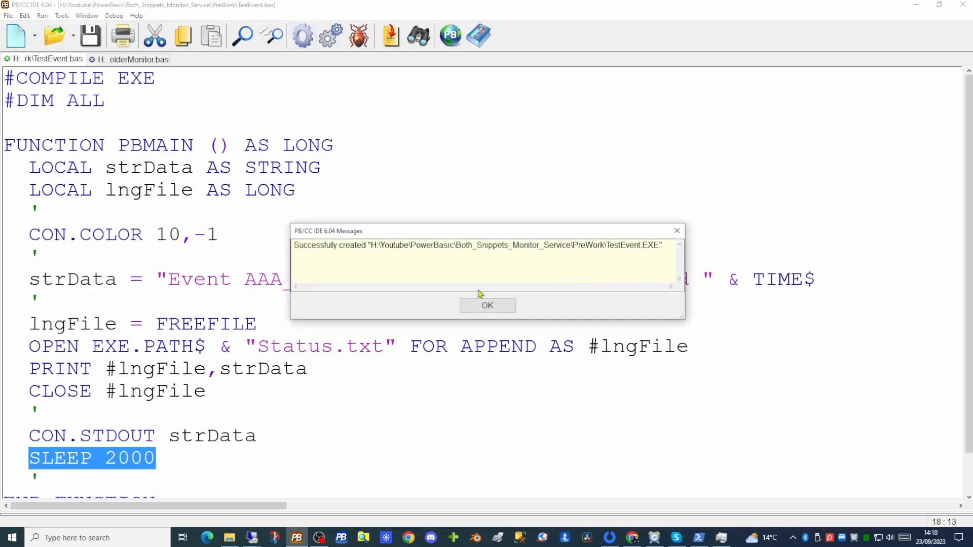
left_click(487, 305)
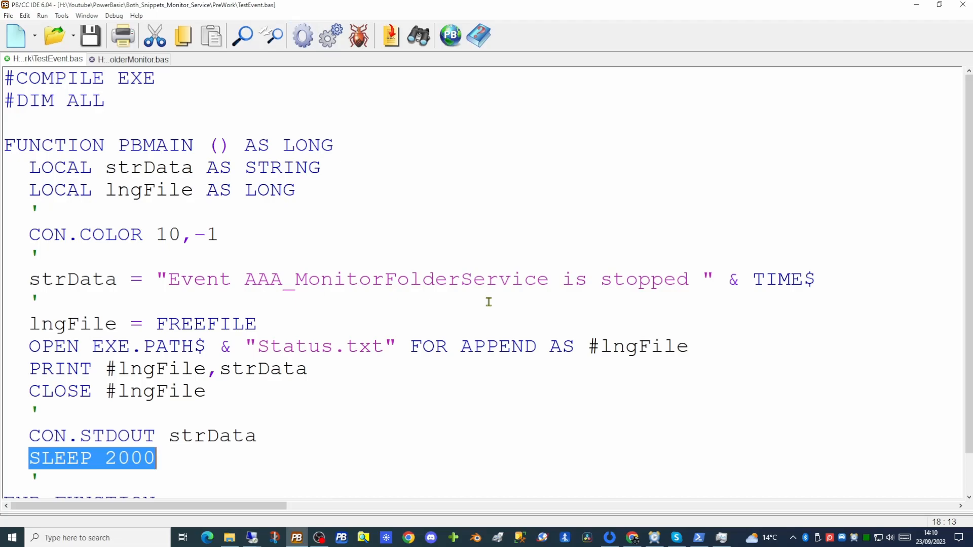
Switch to System Scheduler and review which event the "Monitor the Service" event is set to run
left_click(654, 537)
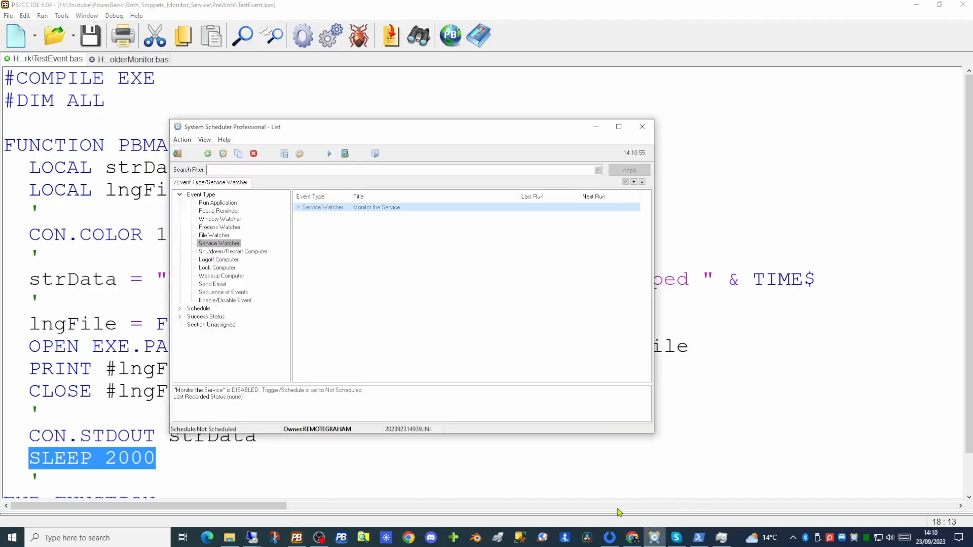
right_click(337, 207)
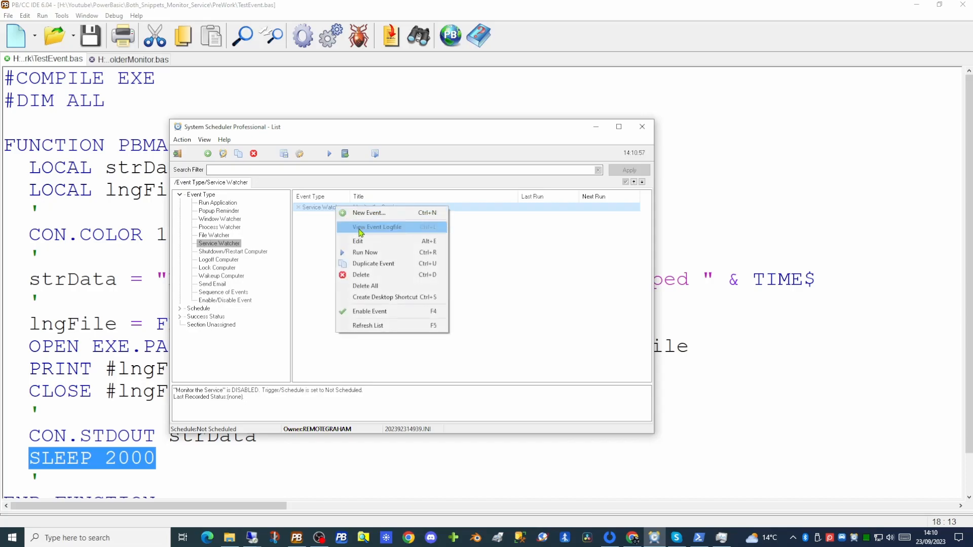
left_click(366, 241)
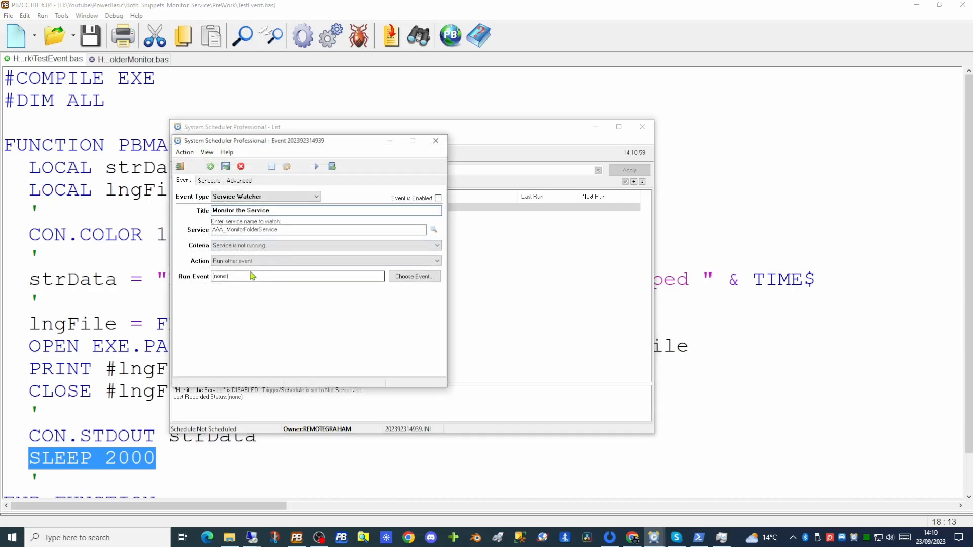
left_click(368, 279)
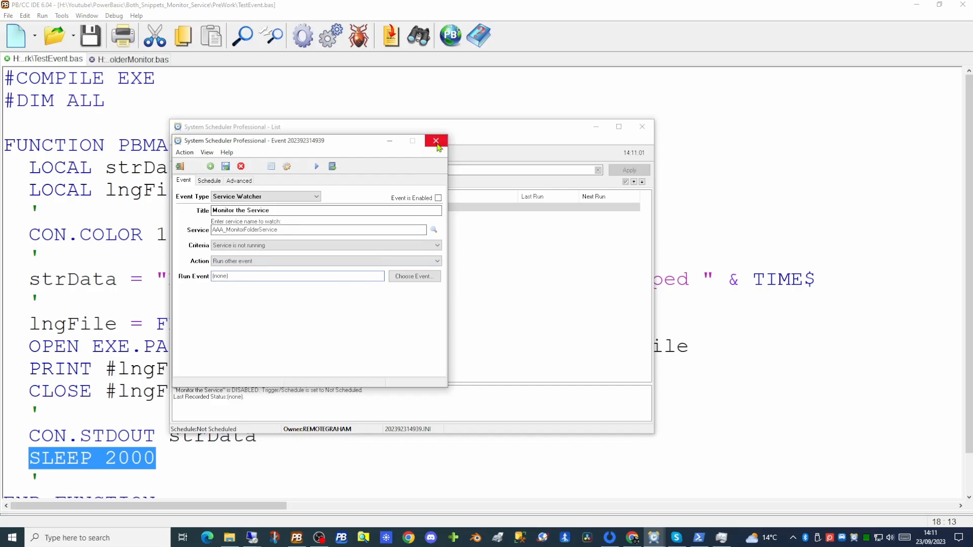
left_click(437, 142)
Create a Run Application event titled "Log the failure of the Service" with TestEvent.EXE from the PreWork folder as its application
left_click(217, 203)
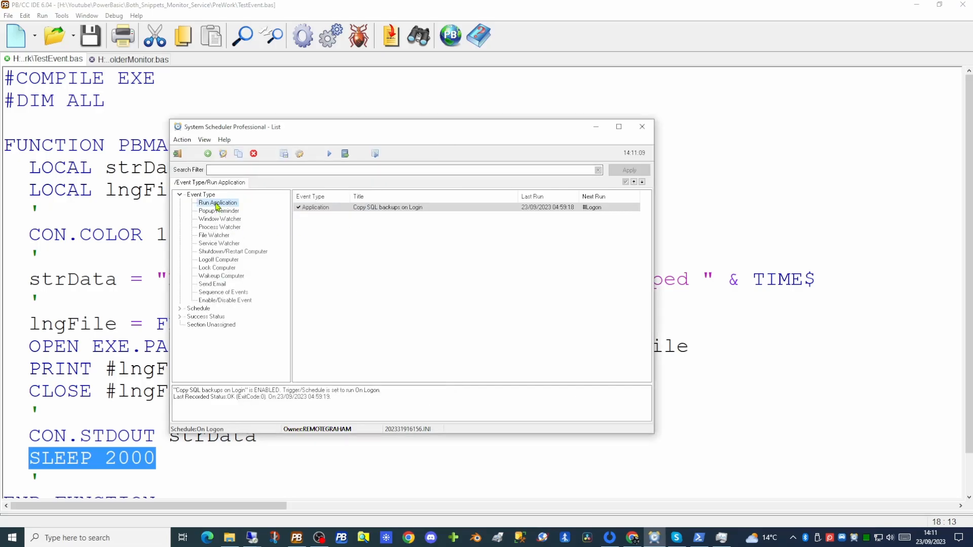
right_click(217, 203)
left_click(234, 207)
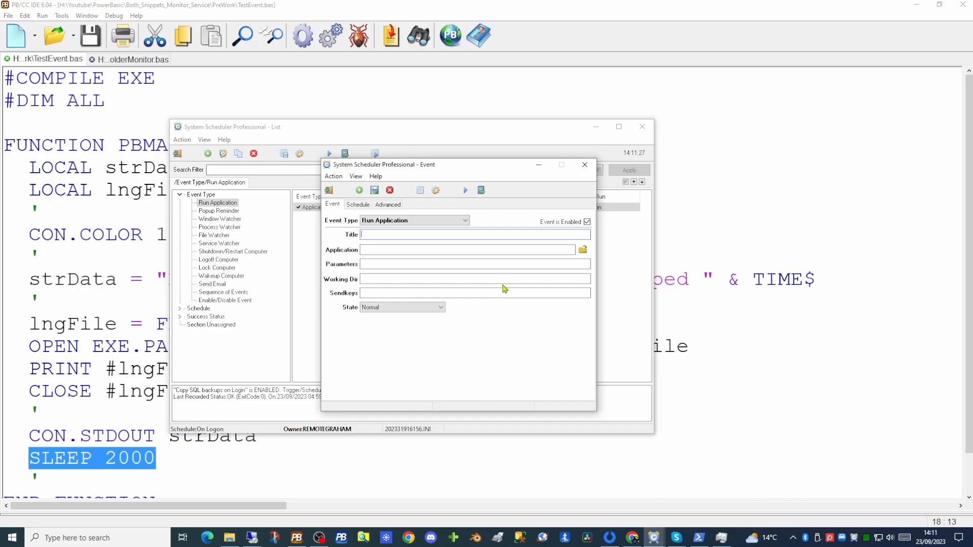
type("Log the failure of the Service")
left_click(584, 250)
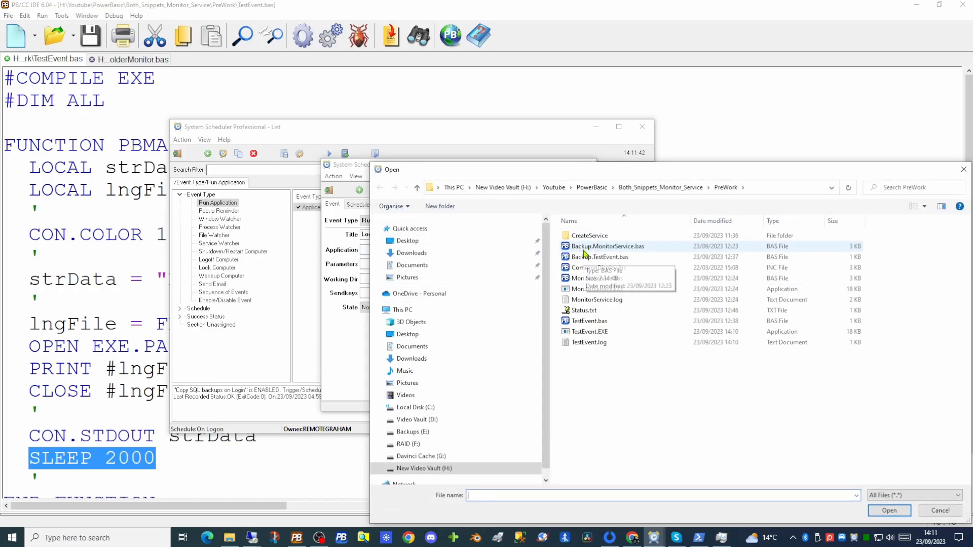
double_click(587, 333)
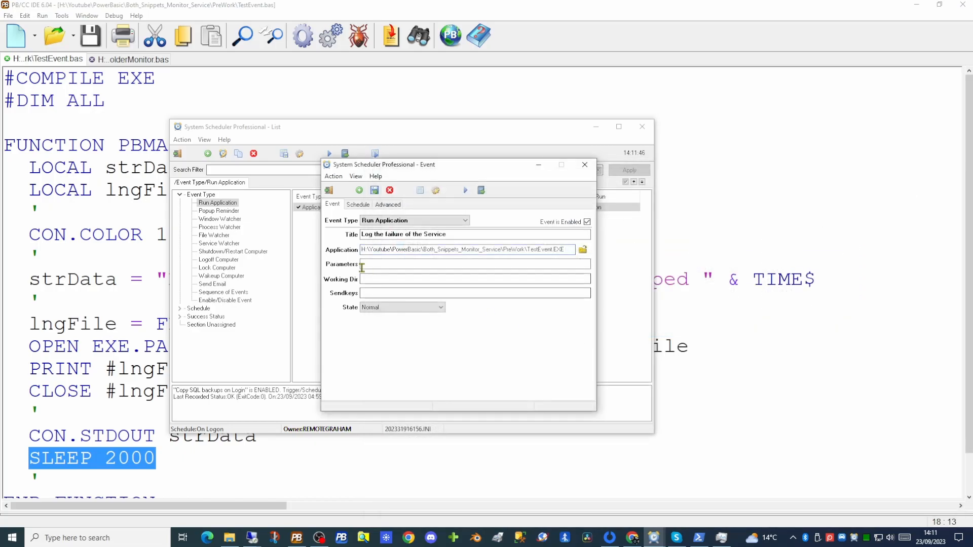
Copy the folder part of the application path into the working directory: H:\Youtube\PowerBasic\Both_Snippets_Monitor_Service\PreWork
left_click_drag(361, 249, 525, 249)
key("ctrl+c")
left_click(366, 278)
key("ctrl+v")
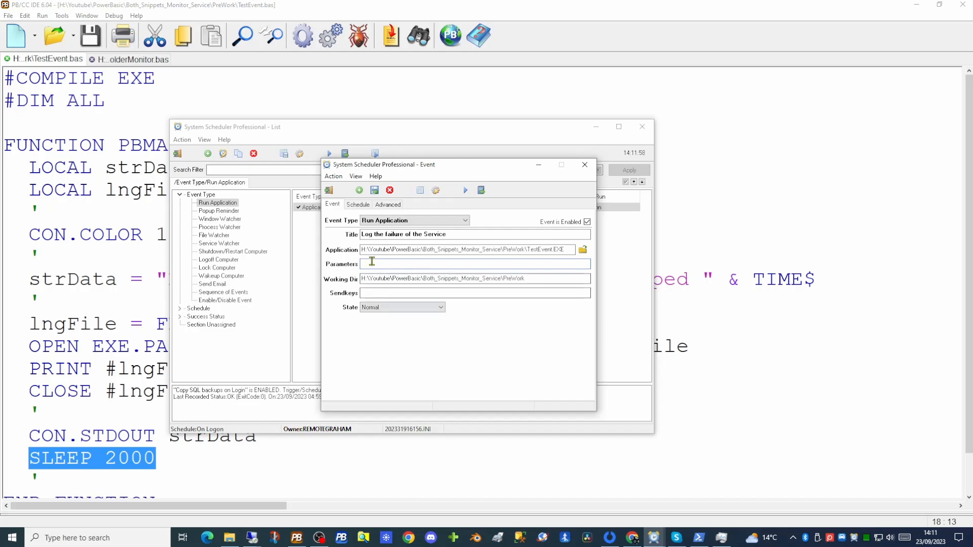
Review the window state options, keep Normal, leave the schedule type at "(do not schedule)" and save the event
left_click(424, 308)
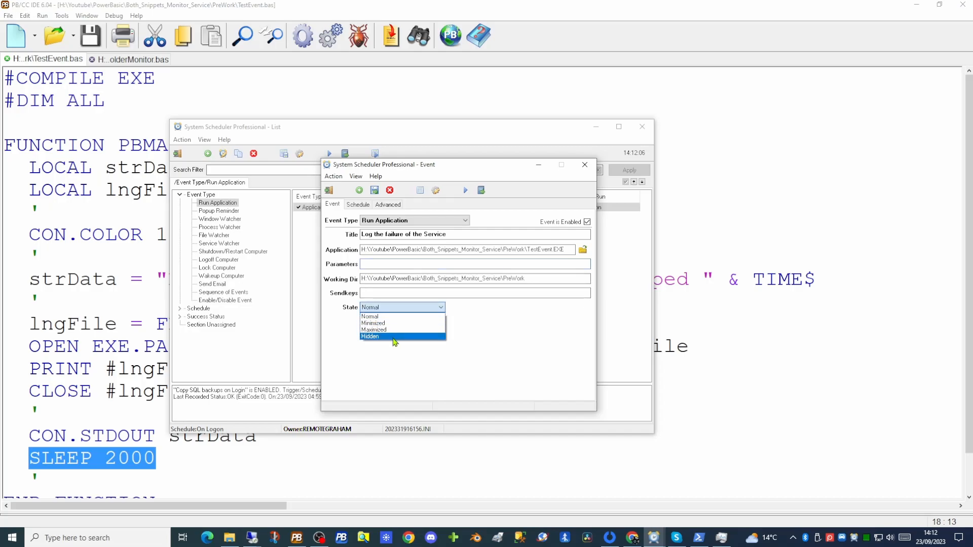
left_click(491, 317)
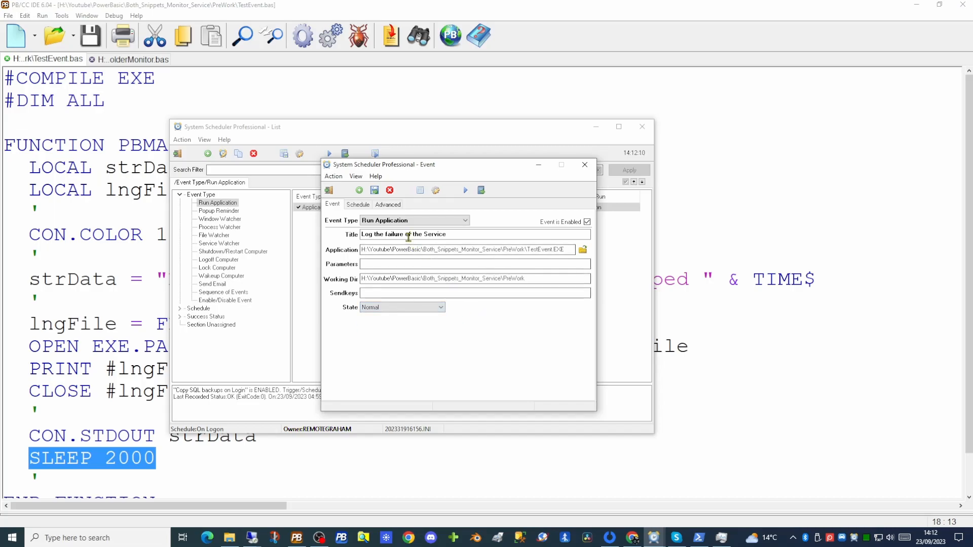
left_click(365, 205)
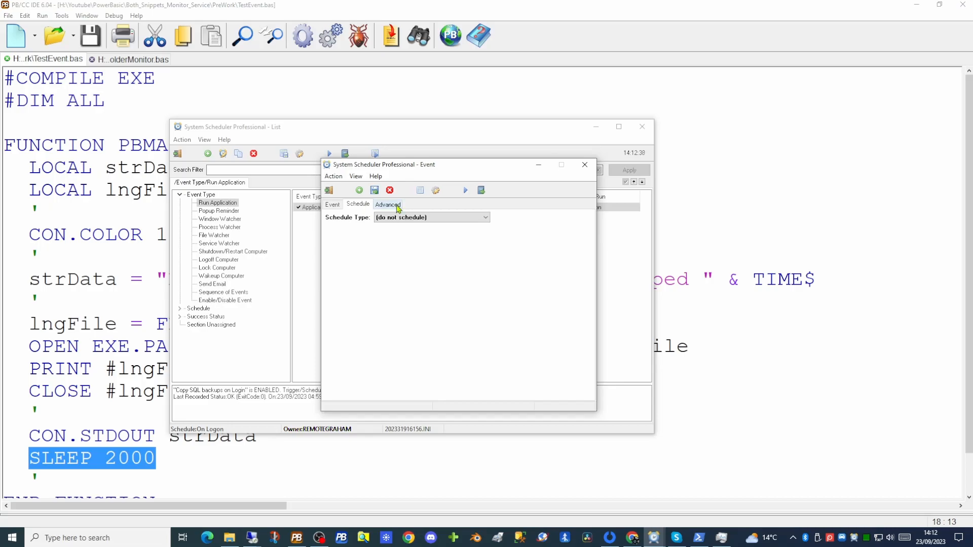
left_click(374, 191)
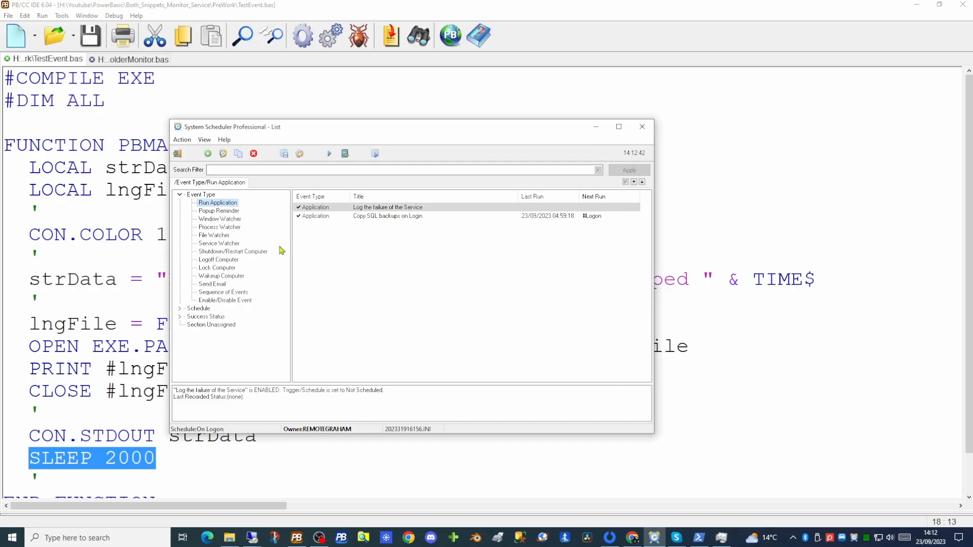
Edit the "Monitor the Service" watcher event and choose "Log the failure of the Service" as the event it runs
left_click(216, 245)
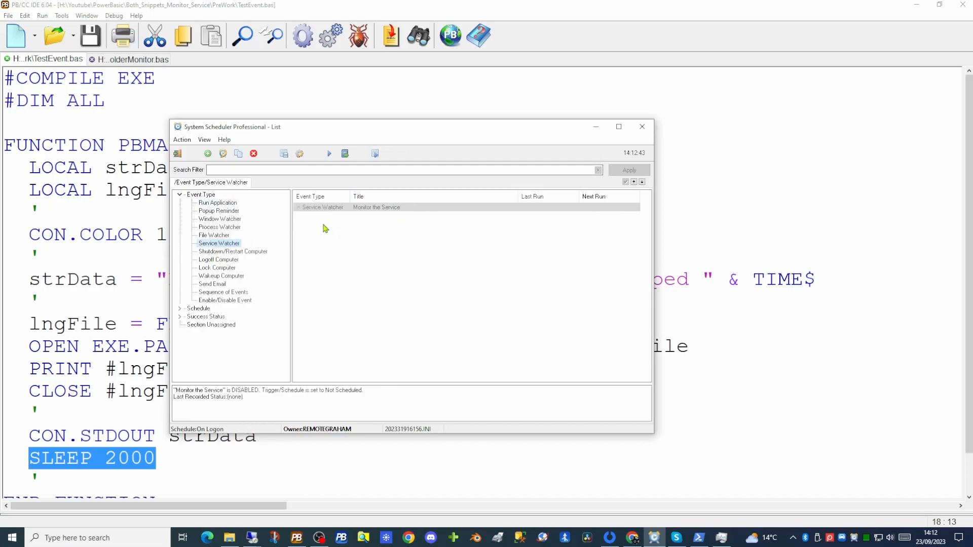
left_click(364, 210)
right_click(365, 210)
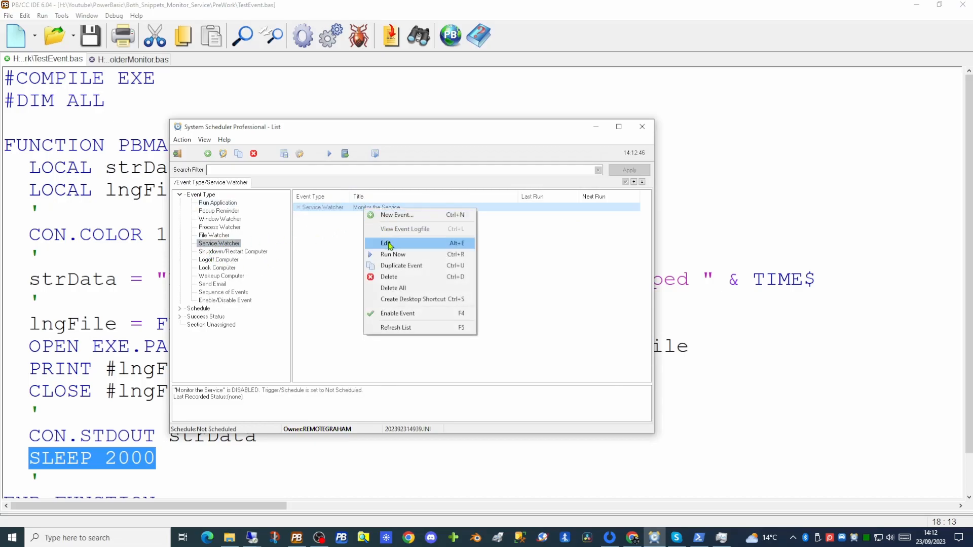
left_click(391, 243)
left_click(413, 278)
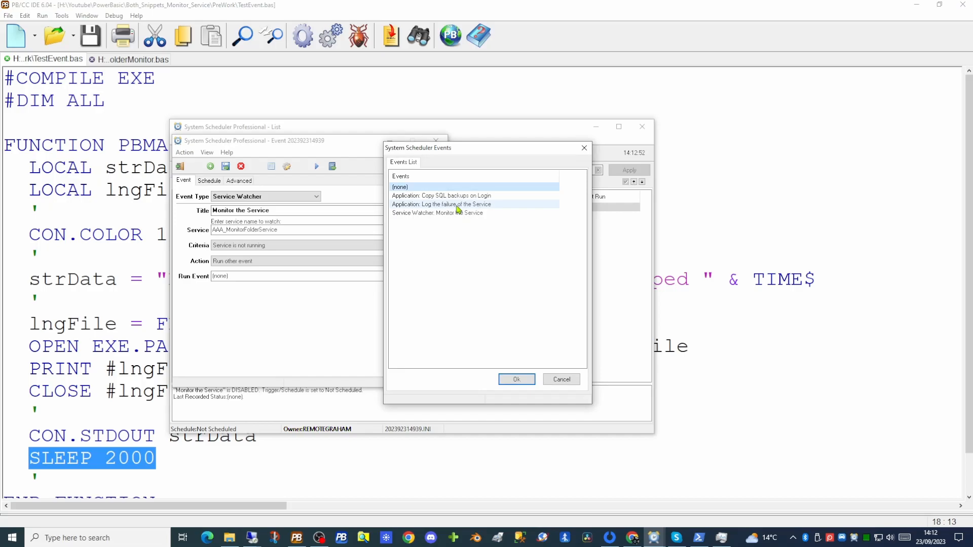
left_click(458, 208)
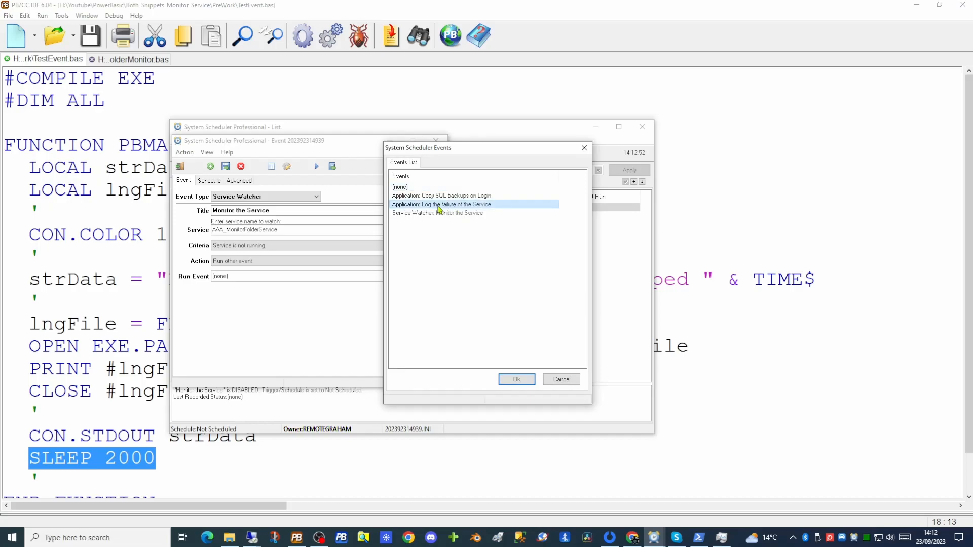
left_click(523, 381)
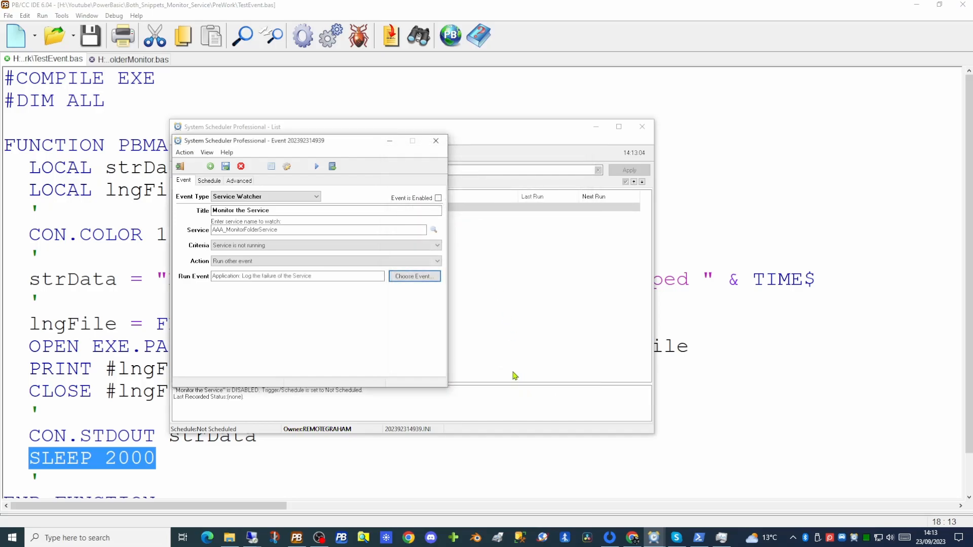
Schedule the watcher event for Every Minute with an interval of 1 minute and save it
left_click(208, 183)
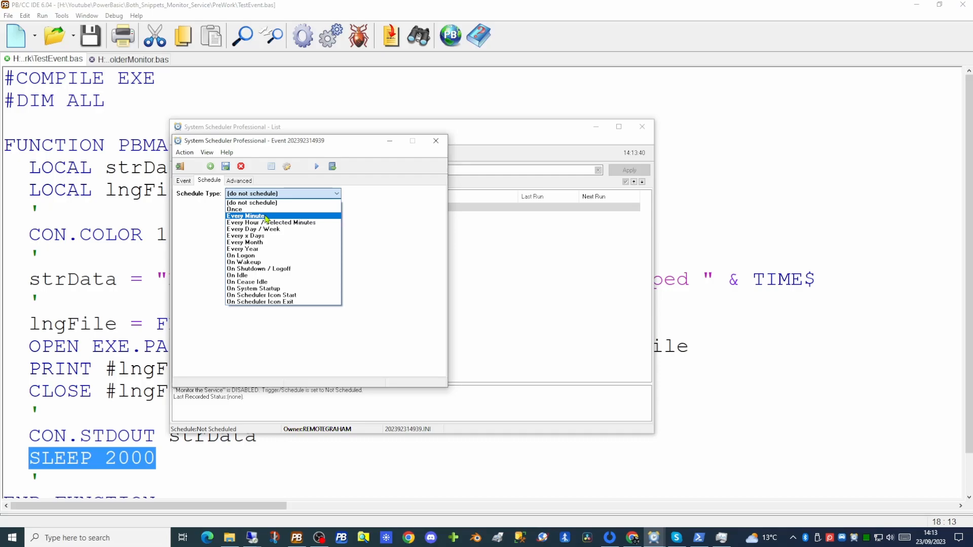
left_click(266, 217)
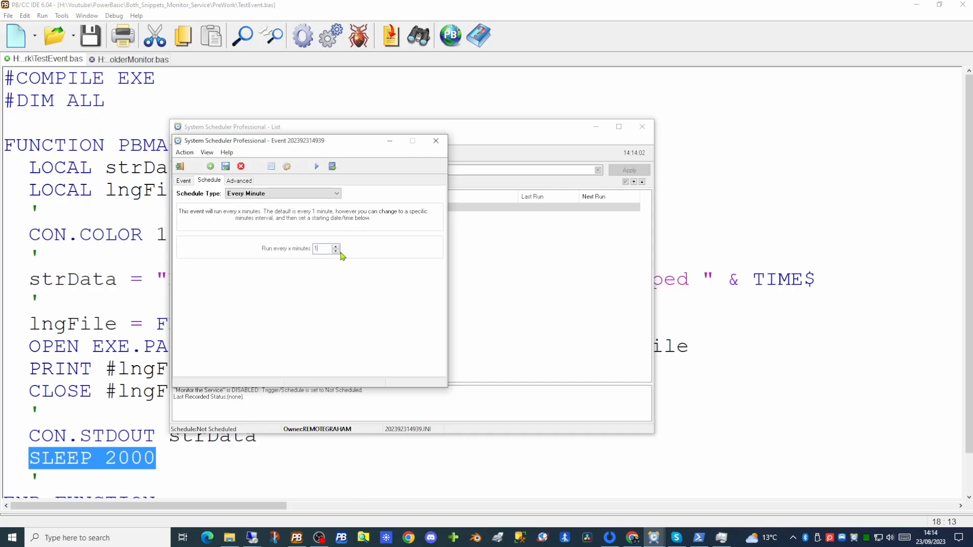
type("0")
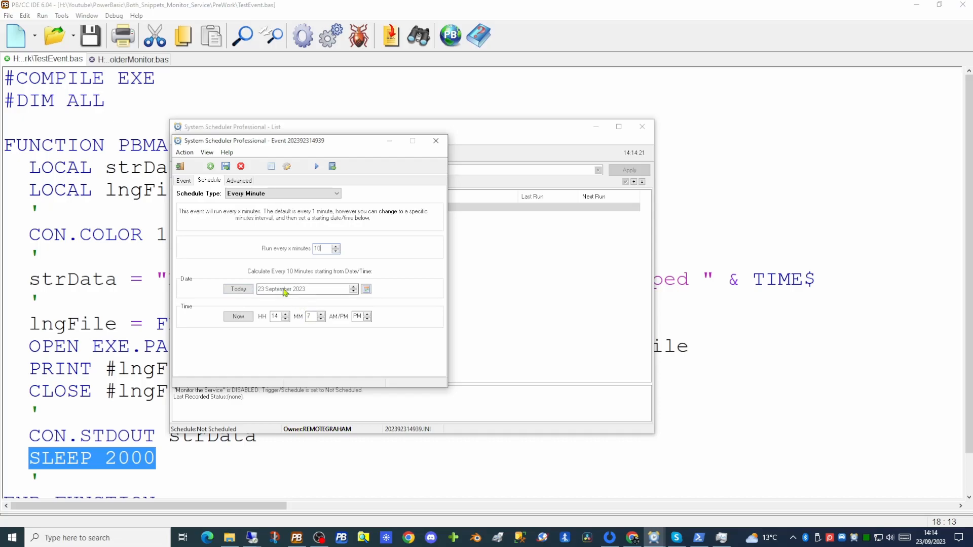
key("BackSpace")
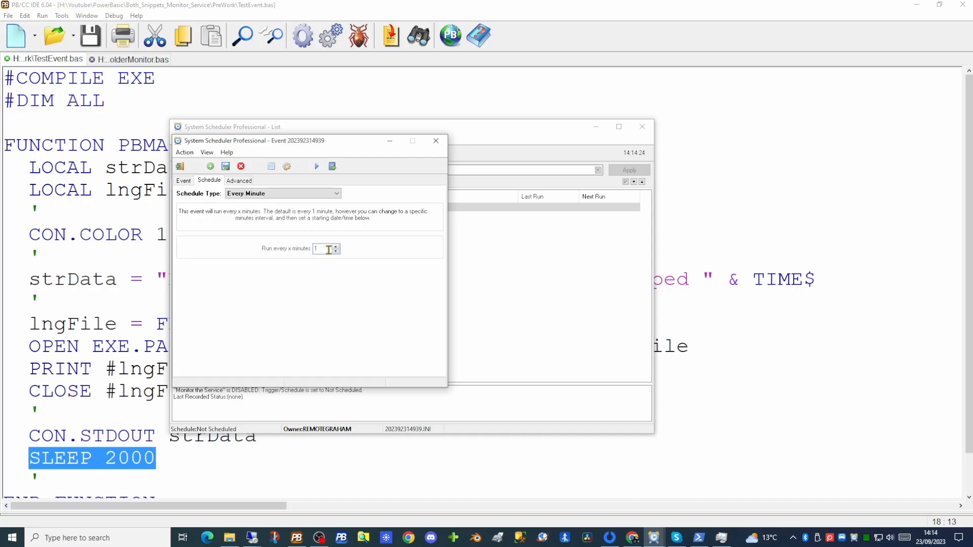
left_click(225, 166)
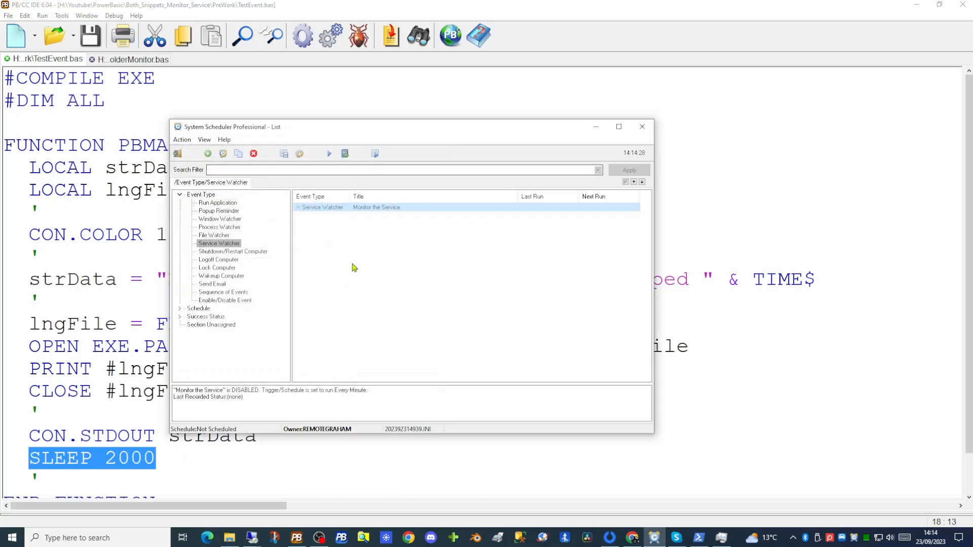
Enable the "Monitor the Service" event in the Service Watcher list
right_click(343, 209)
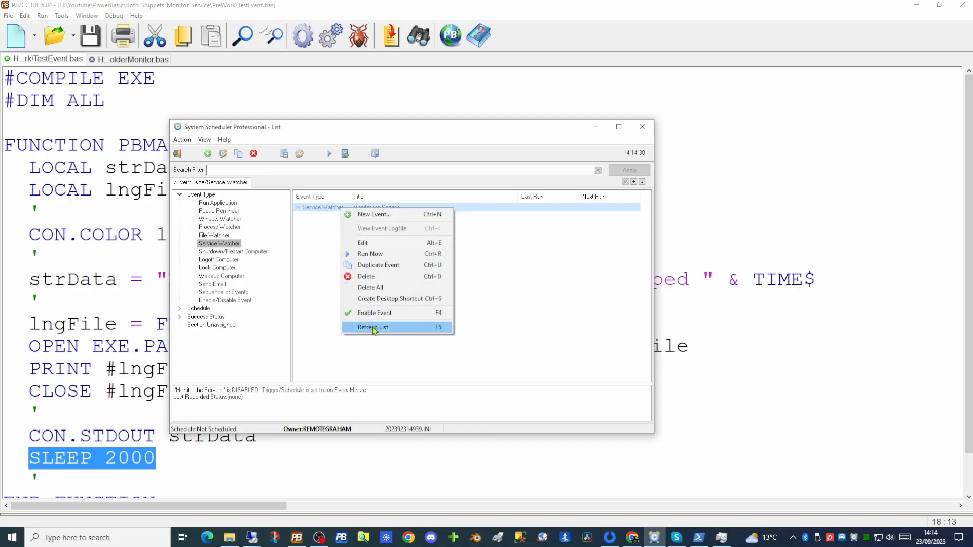
left_click(372, 314)
right_click(360, 207)
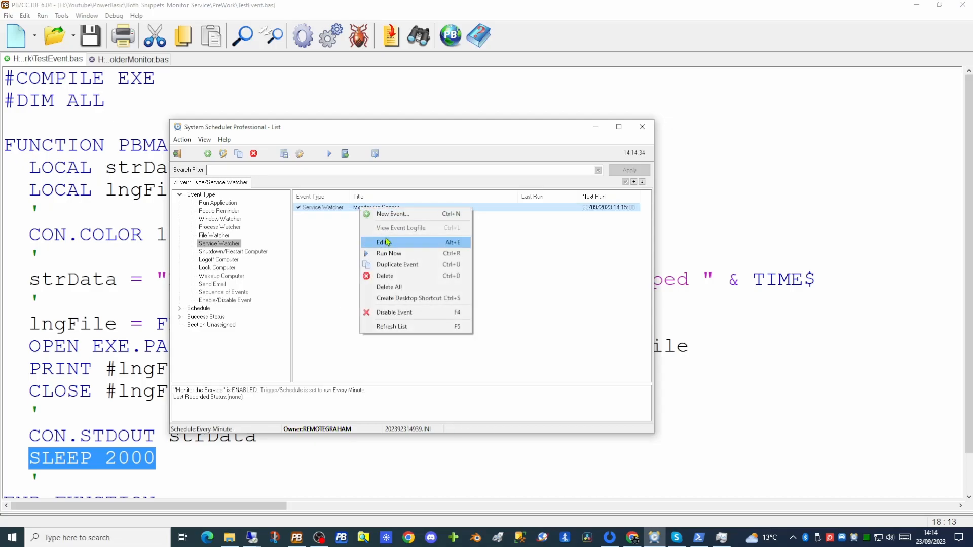
left_click(552, 267)
Check the status of AAA_MonitorFolderService in Task Manager, and review the "Monitor the Service" event's settings in System Scheduler
left_click(720, 536)
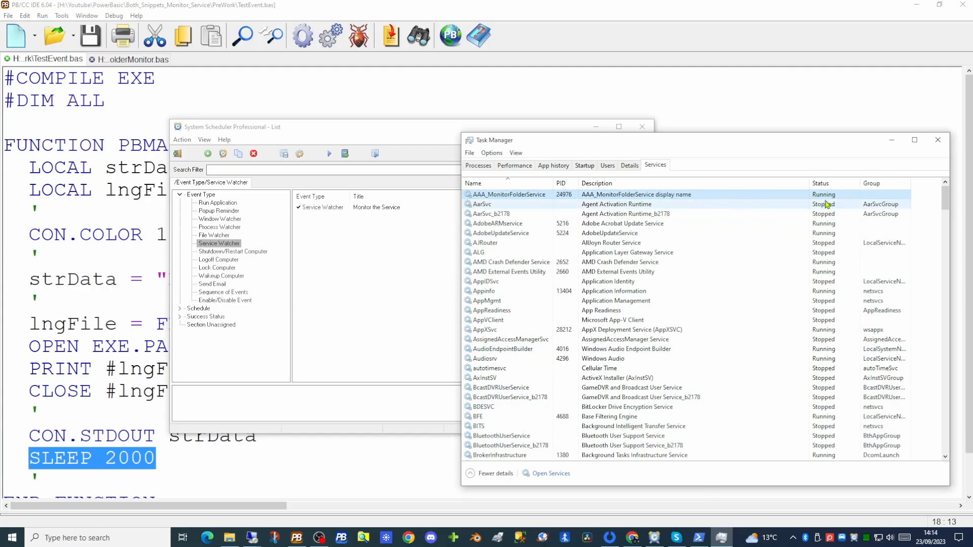
left_click(354, 267)
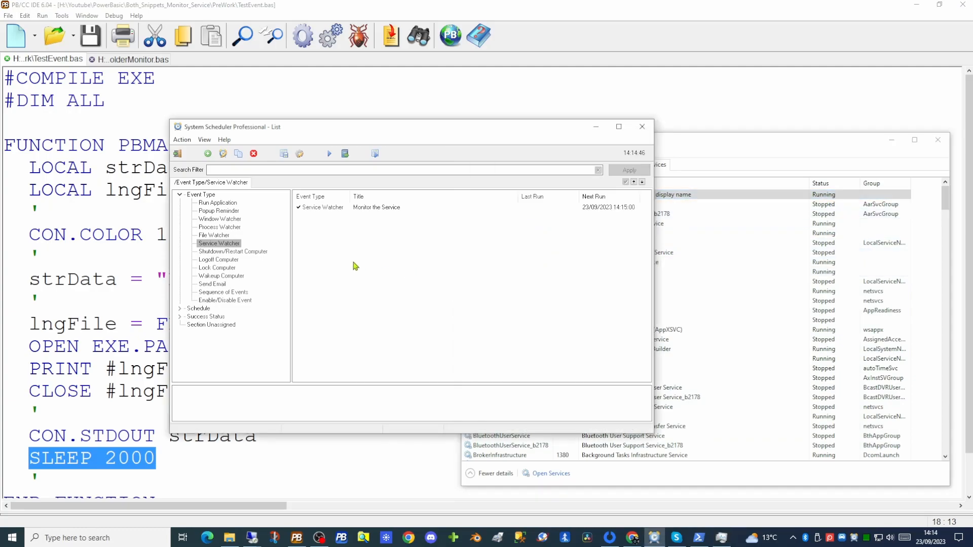
double_click(372, 212)
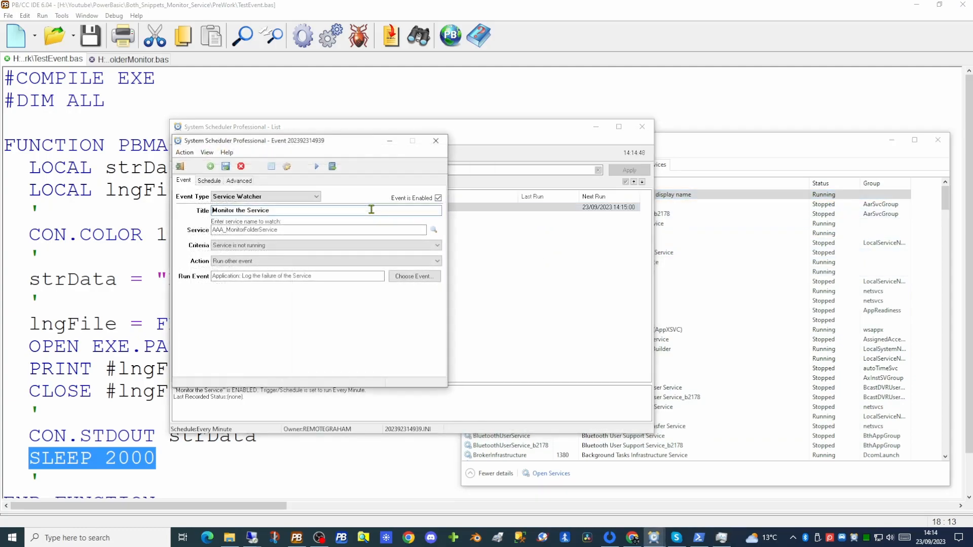
left_click(436, 140)
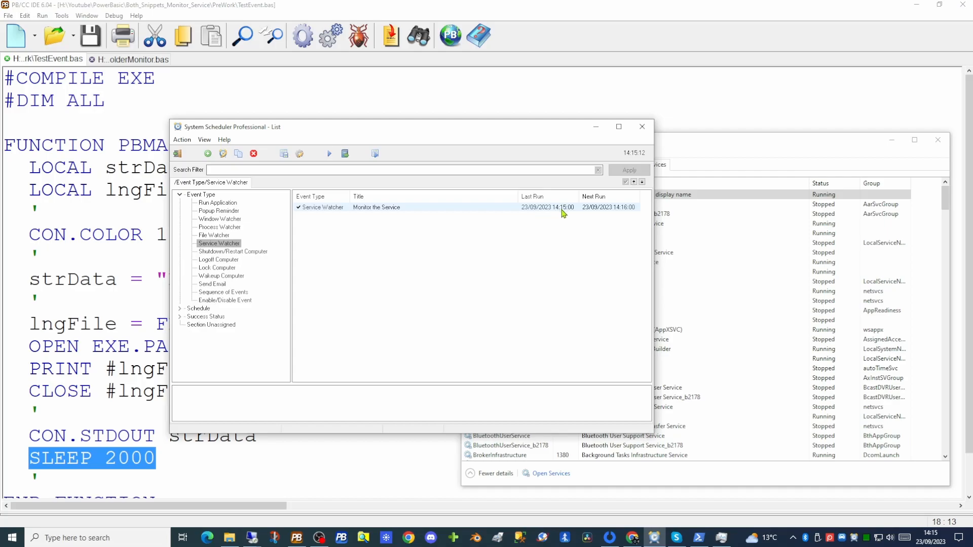
View the logfile of the "Monitor the Service" event and examine the service status and action it records
right_click(385, 211)
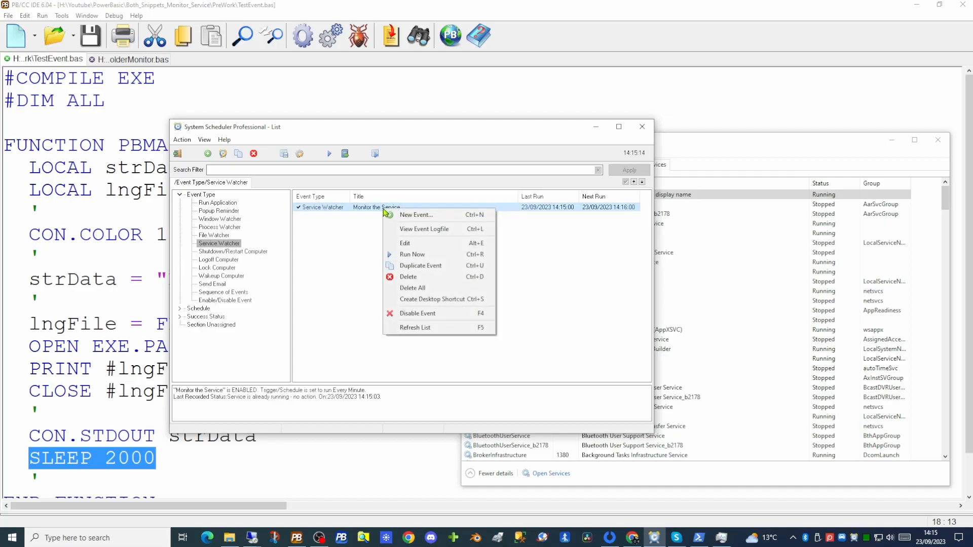
left_click(417, 232)
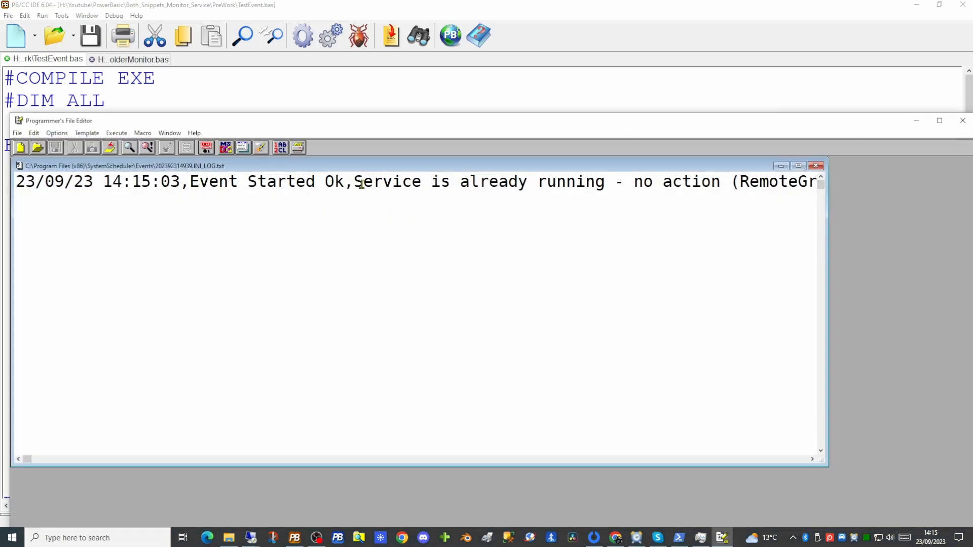
left_click_drag(353, 182, 603, 187)
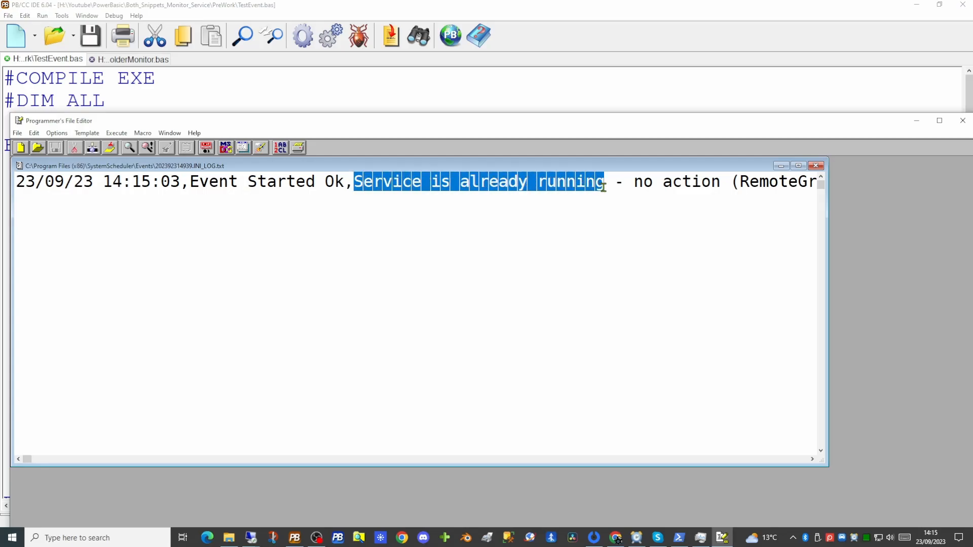
left_click_drag(633, 183, 720, 184)
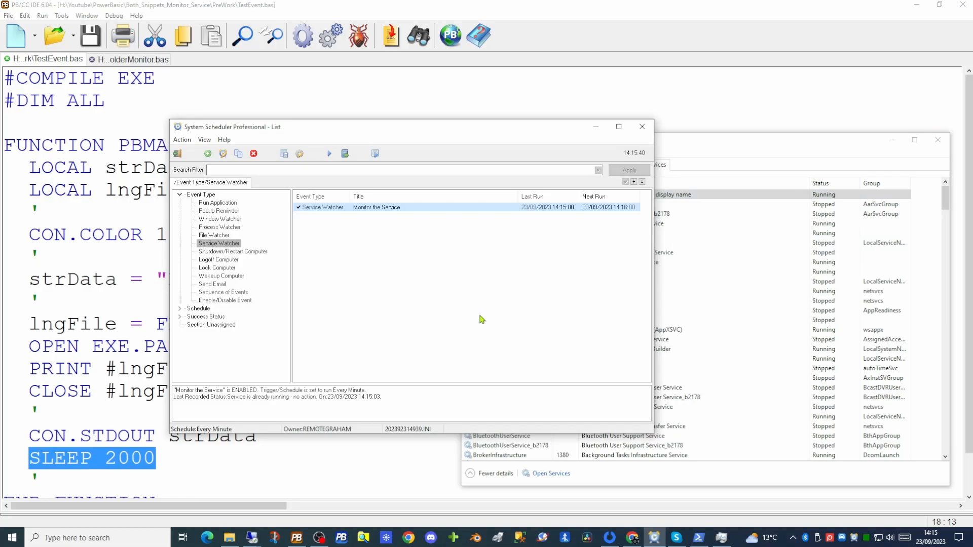
Switch to Task Manager and stop AAA_MonitorFolderService
left_click(747, 145)
right_click(589, 197)
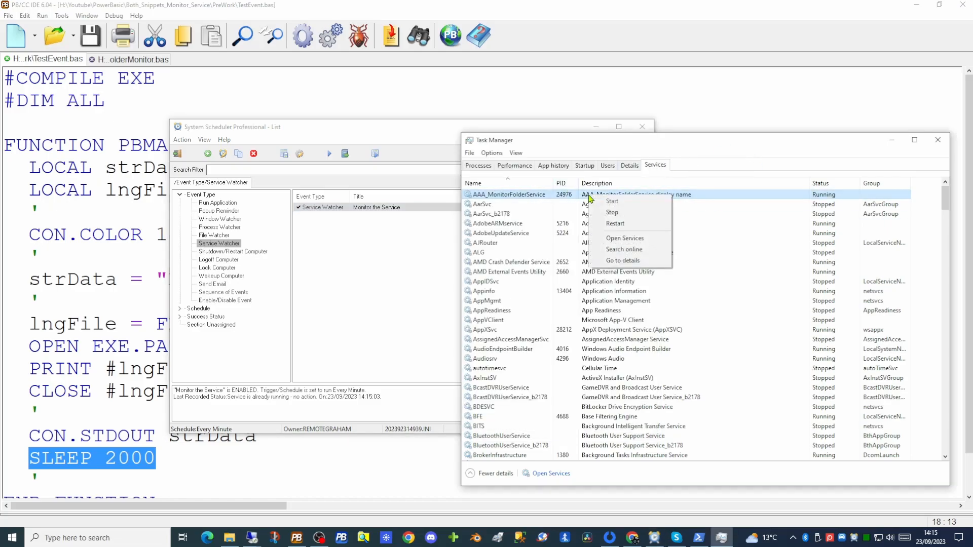
left_click(605, 217)
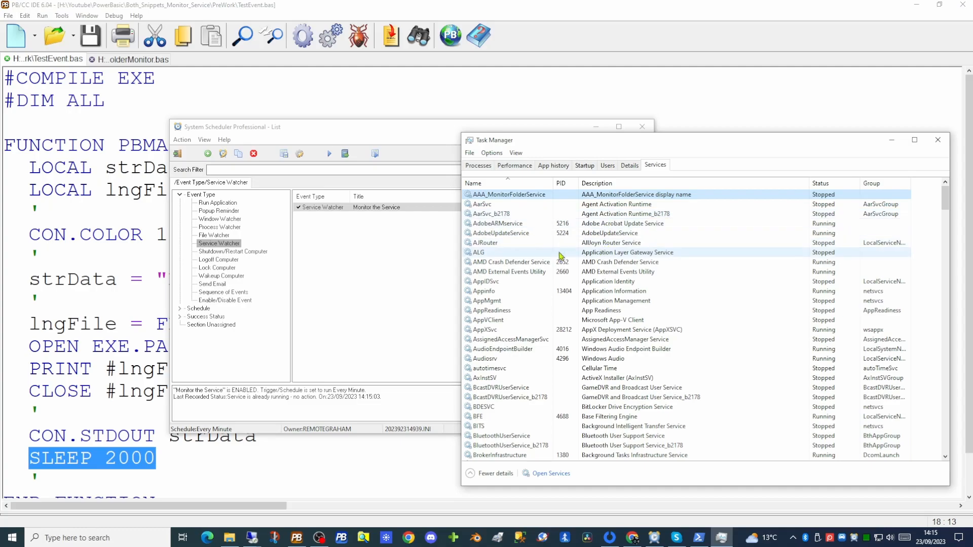
Switch to System Scheduler and examine the stopped-service entry and its action in the "Monitor the Service" event's logfile
left_click(420, 264)
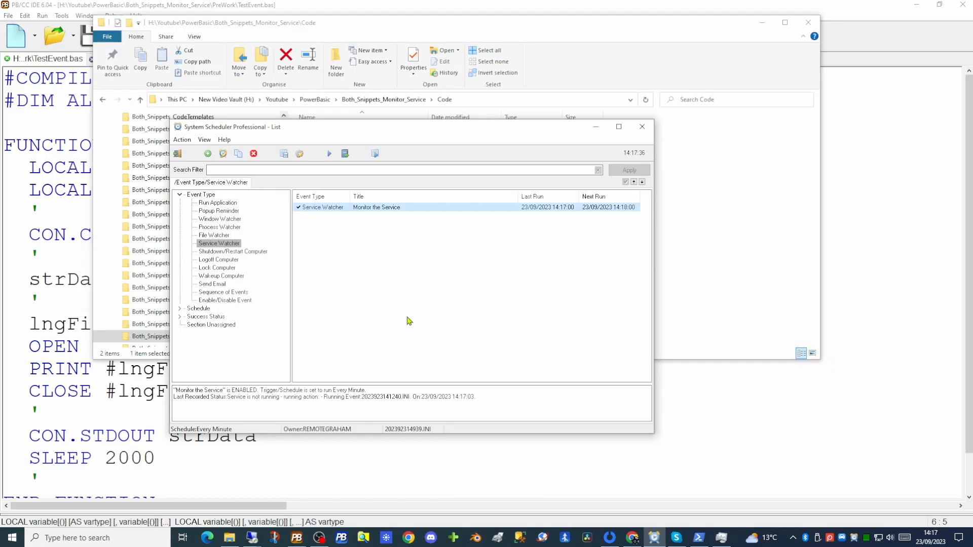
right_click(367, 208)
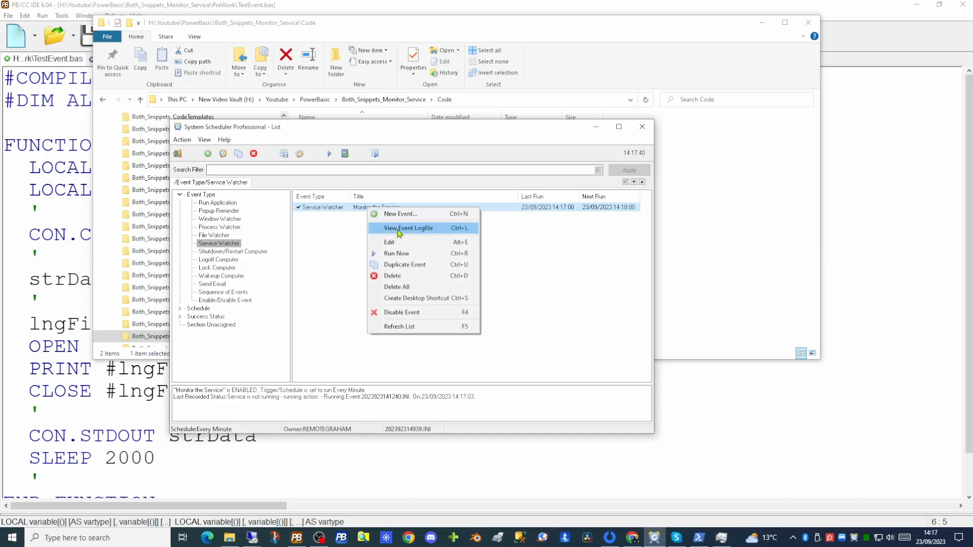
left_click(397, 229)
left_click_drag(354, 202, 730, 214)
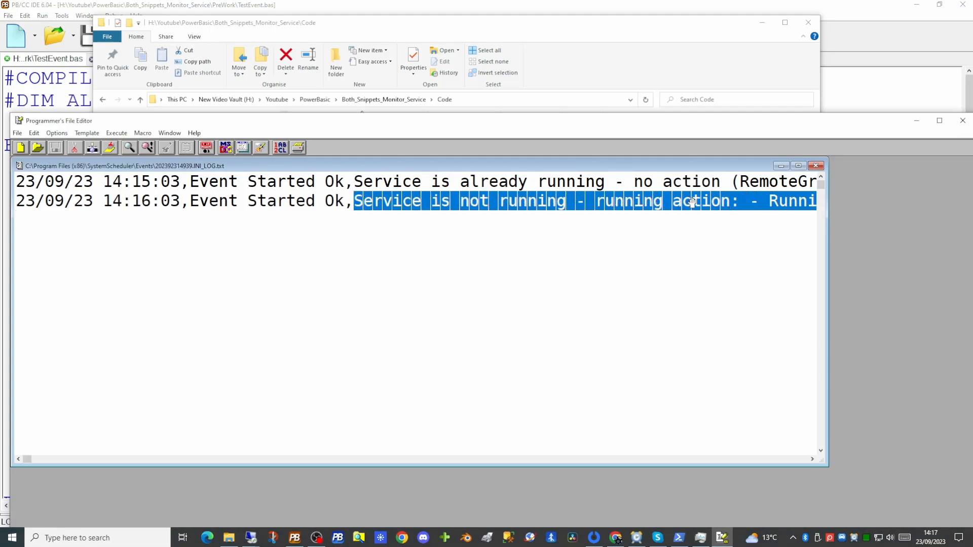
left_click(961, 125)
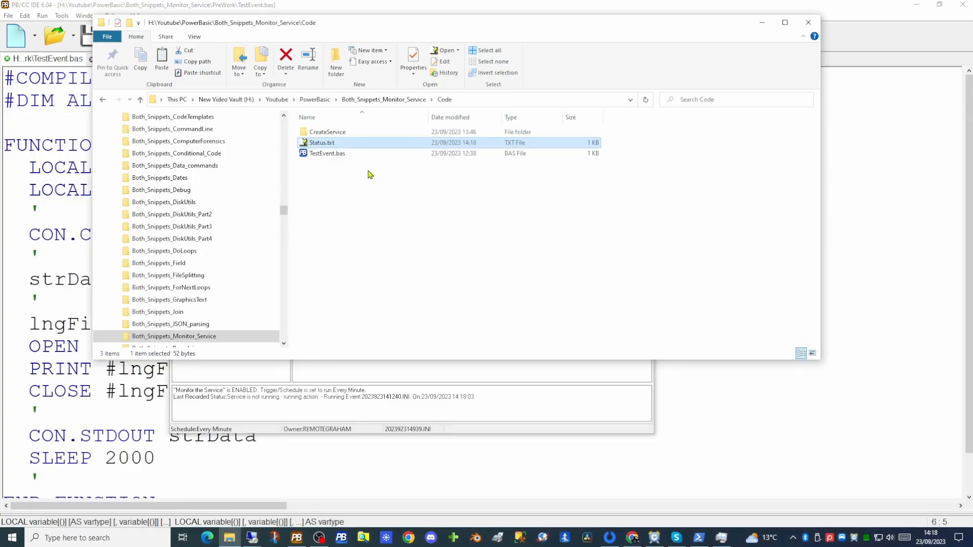
Open Status.txt from the Code folder and check the time recorded for the service stop
double_click(327, 143)
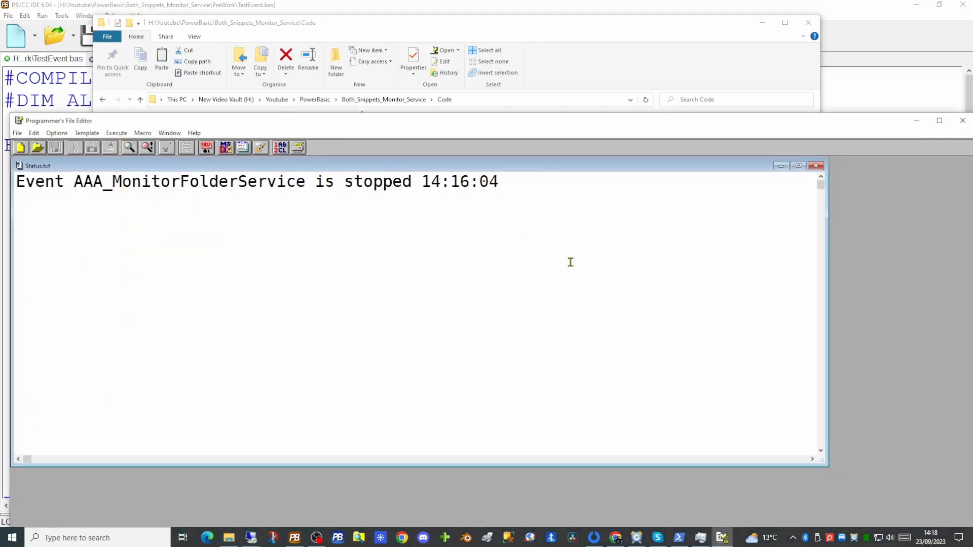
left_click_drag(421, 182, 497, 184)
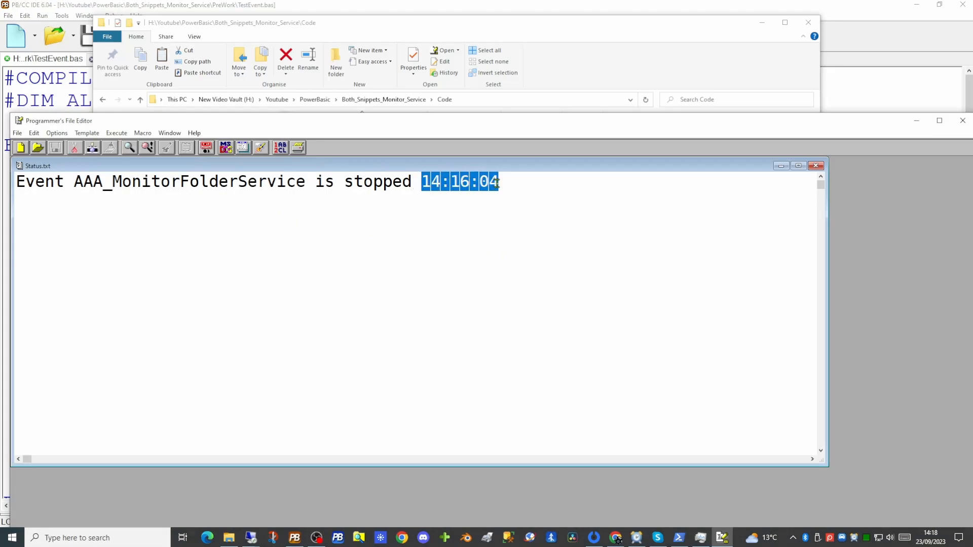
left_click(962, 120)
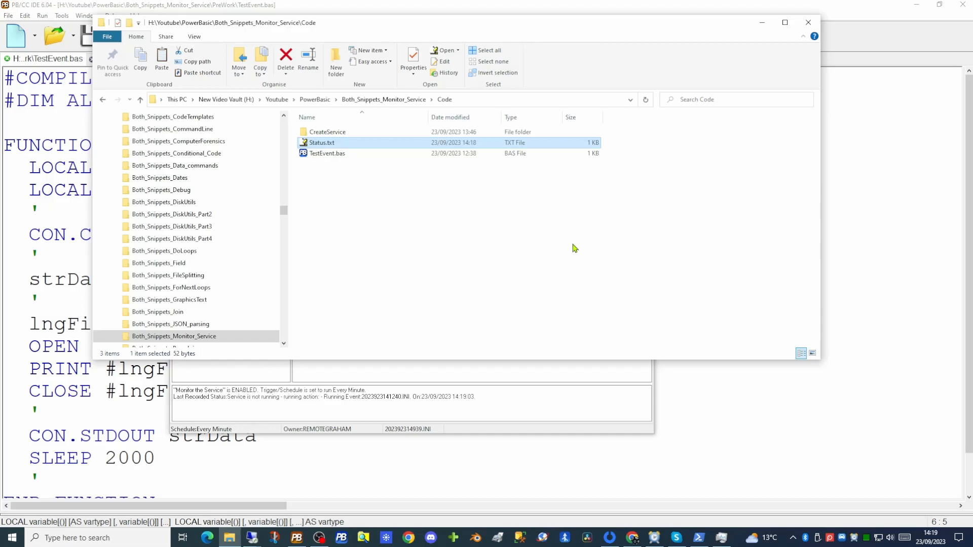
Set the "Monitor the Service" event to run whether the user is logged in or not, always using the Service (LocalSystem), and save it
left_click(587, 395)
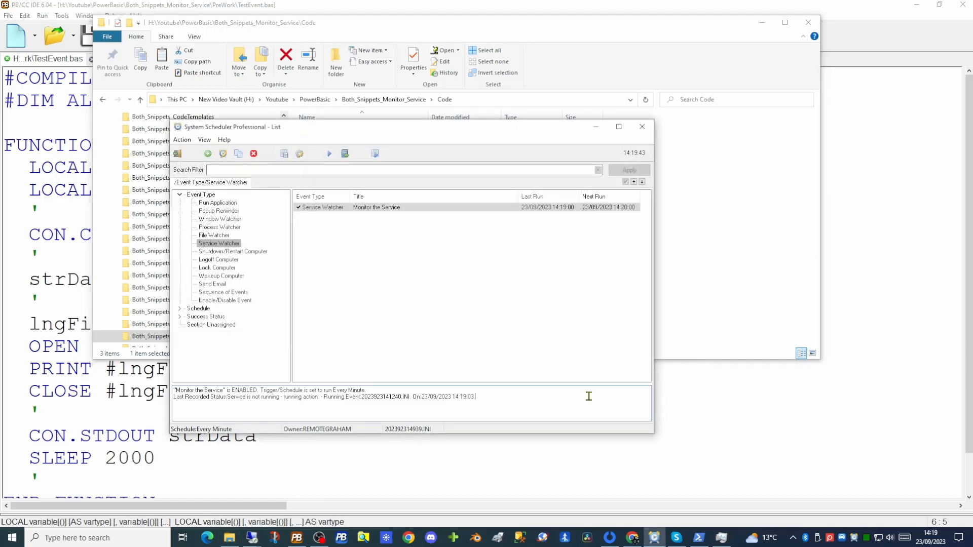
double_click(336, 208)
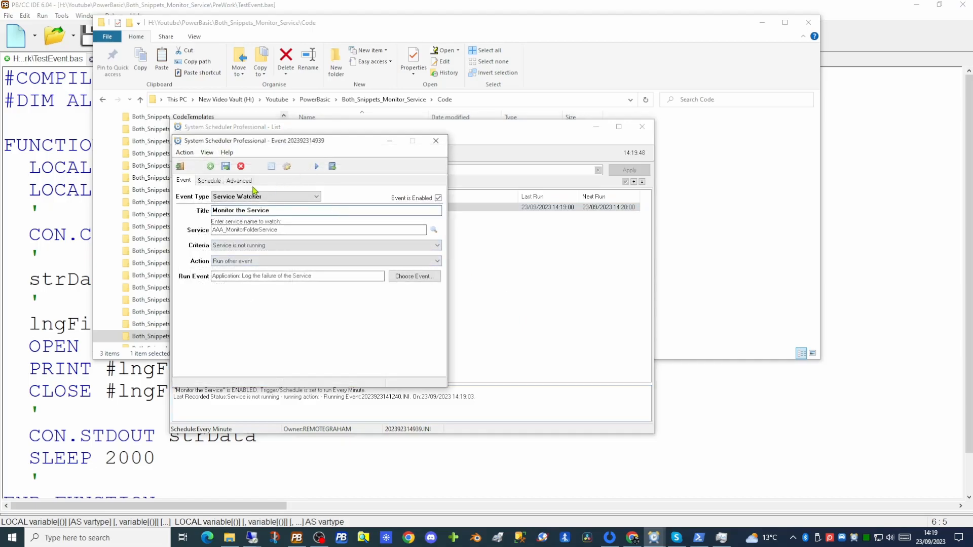
left_click(240, 182)
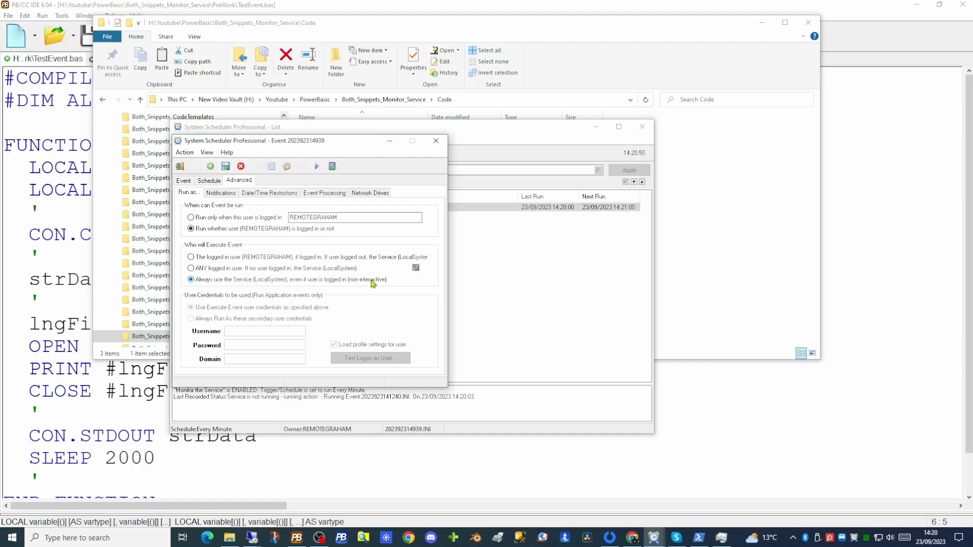
left_click(226, 166)
View the logfile of "Monitor the Service" and compare the accounts recorded at the end of the last two entries
right_click(377, 212)
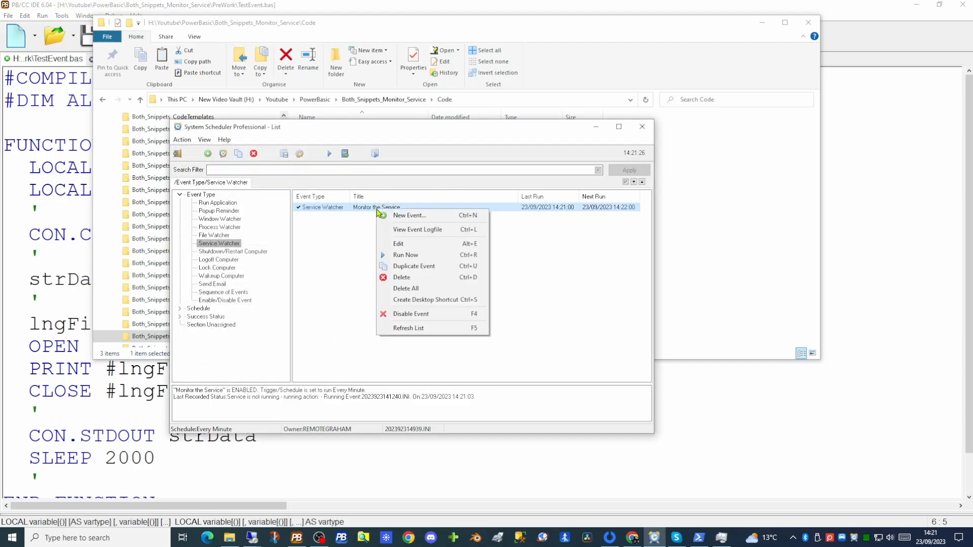
left_click(403, 230)
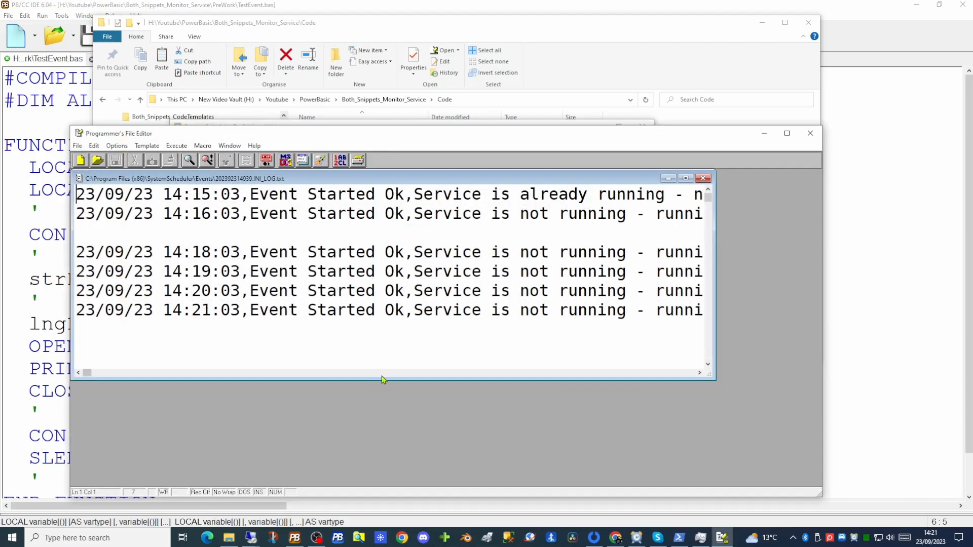
left_click(686, 179)
left_click(496, 298)
key("End")
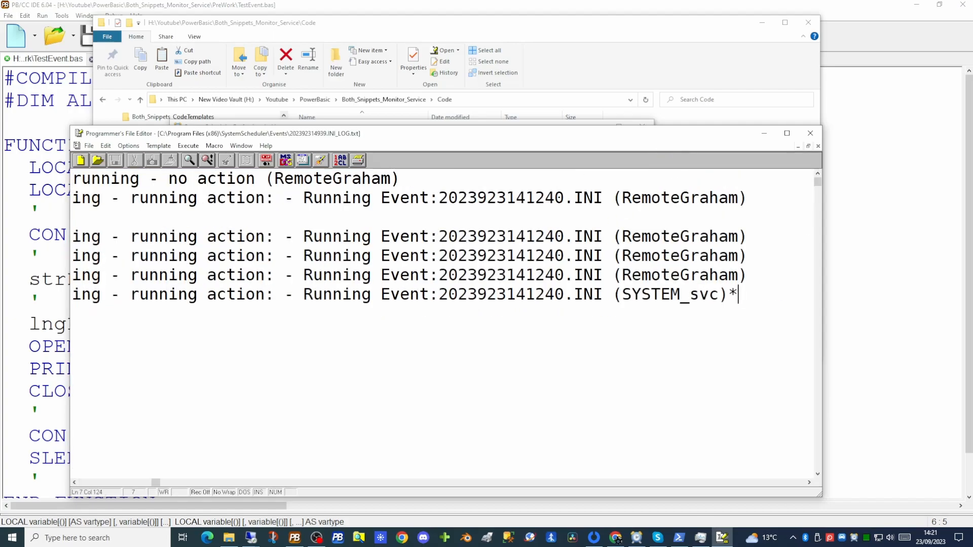
left_click_drag(619, 273, 738, 276)
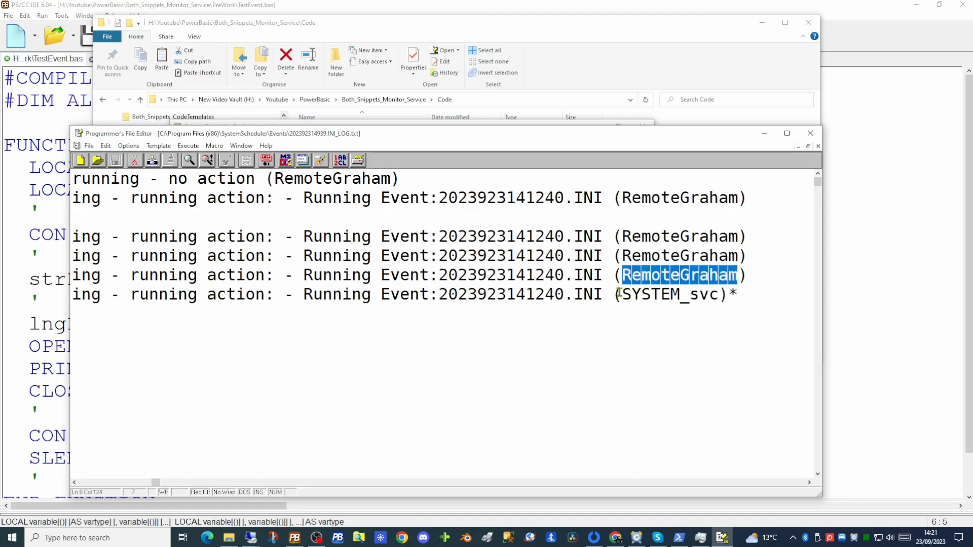
left_click_drag(622, 294, 719, 295)
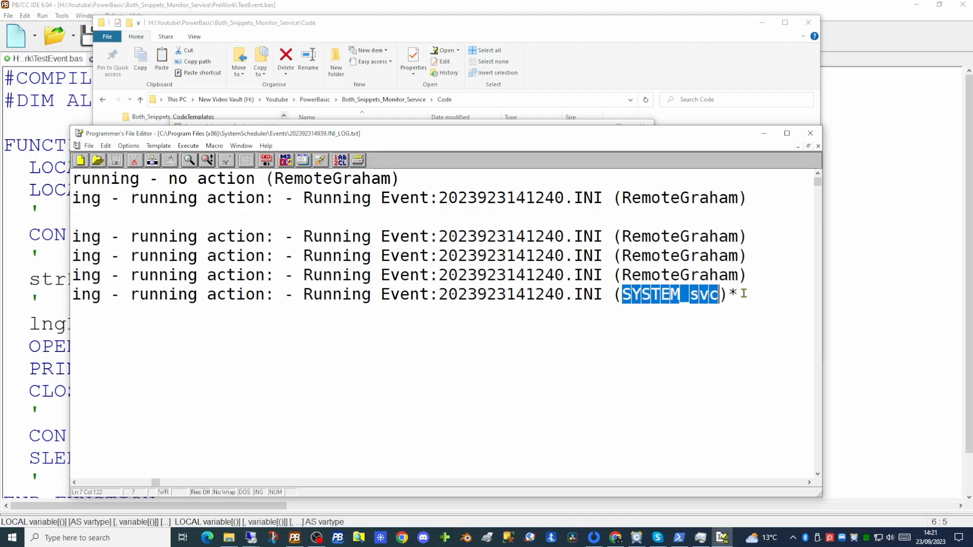
left_click(809, 134)
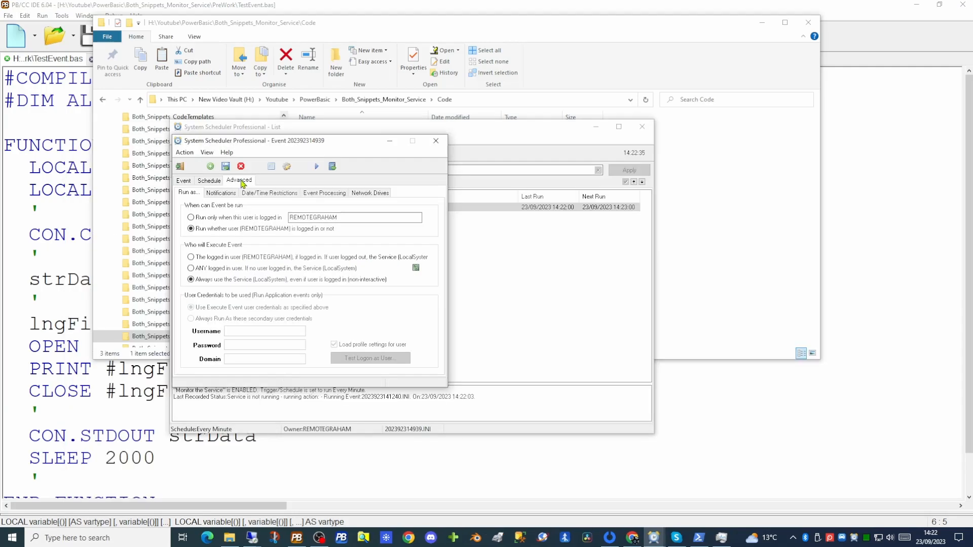
Try to enable email notification for "Monitor the Service", and review its notification, date/time restriction and event processing settings
left_click(226, 196)
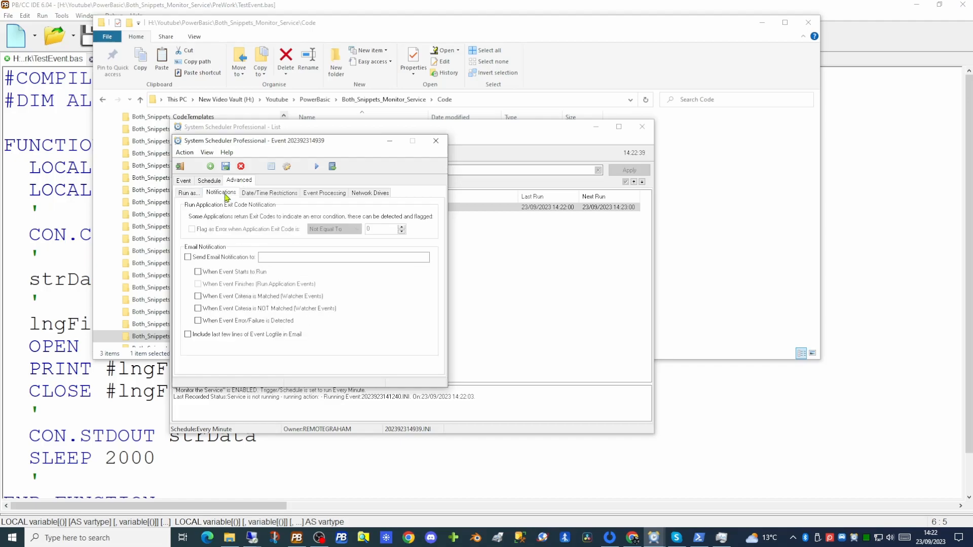
left_click(188, 257)
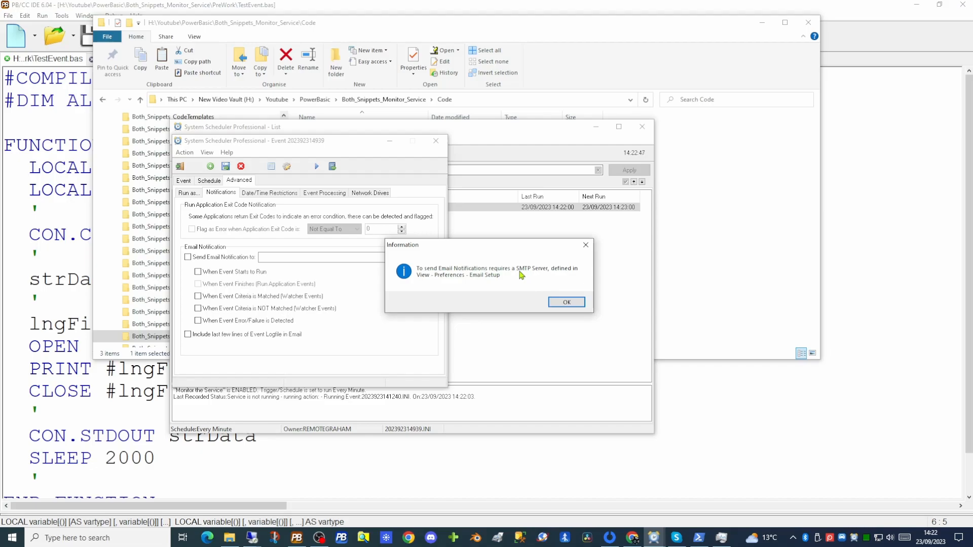
left_click(566, 302)
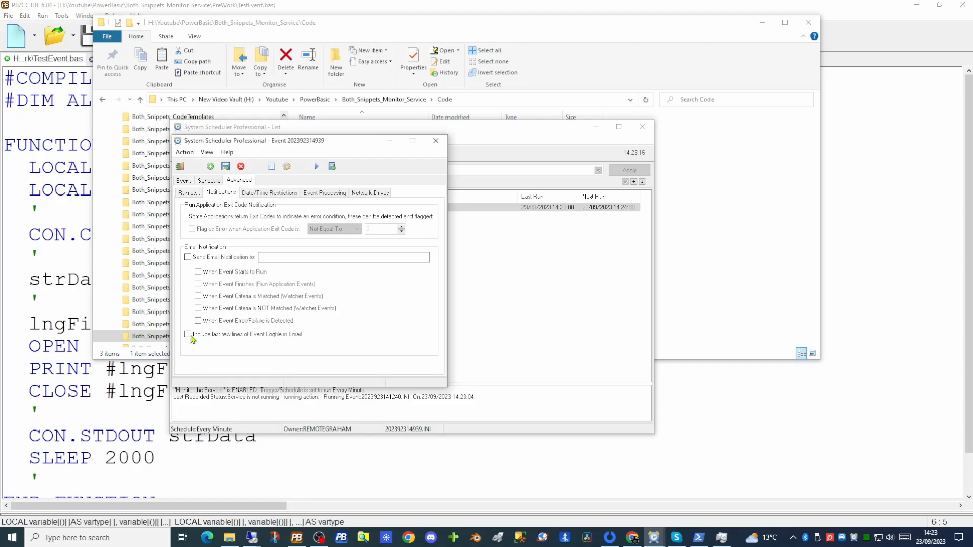
left_click(282, 197)
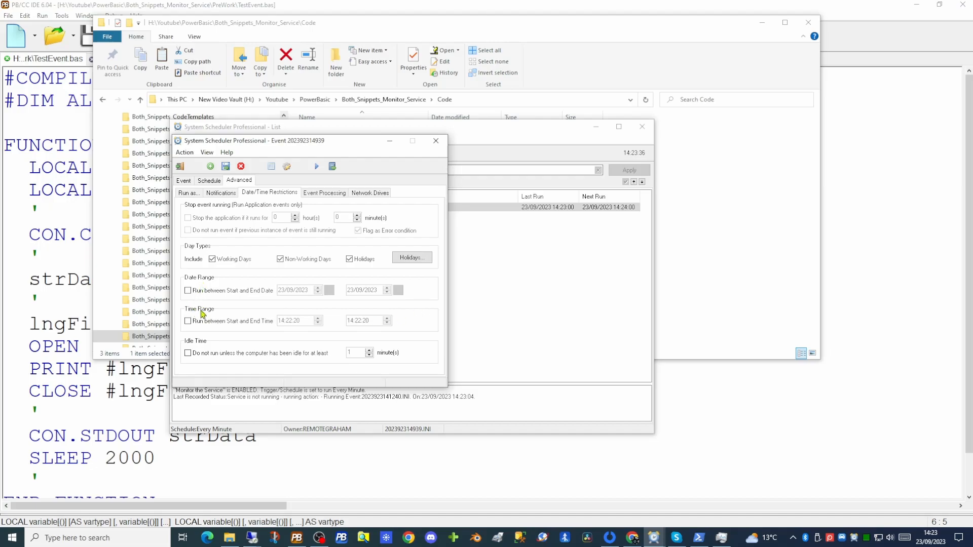
left_click(327, 193)
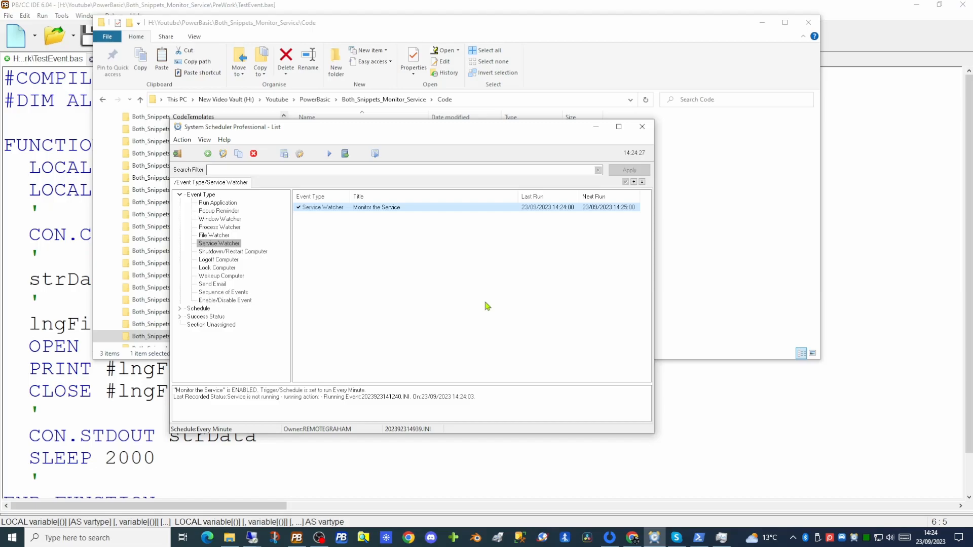
Switch to PowerShell and uninstall the folder-monitor service by running .\ccServiceFolderMonitor.exe -uninstall
left_click(697, 541)
key("Up")
key("BackSpace")
key("BackSpace")
key("BackSpace")
key("BackSpace")
key("BackSpace")
key("BackSpace")
key("BackSpace")
type("uninstall")
key("Return")
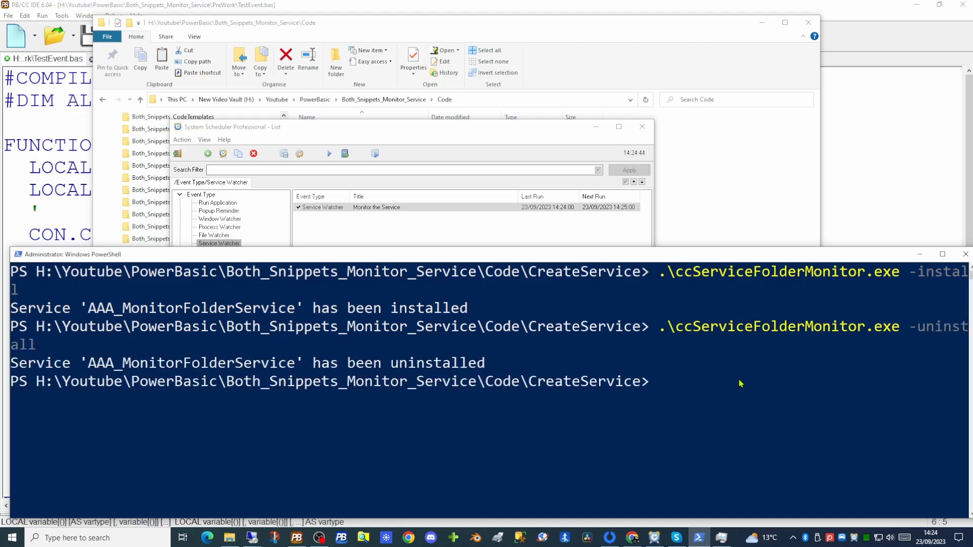
Switch to System Scheduler and check the last recorded status and the newest logfile entries of "Monitor the Service"
left_click(462, 130)
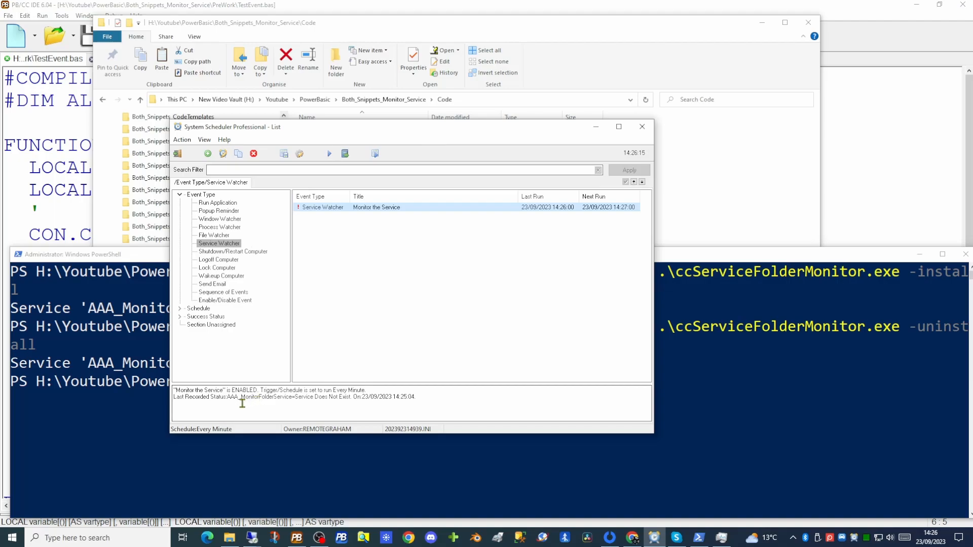
left_click_drag(227, 398, 351, 399)
left_click(368, 209)
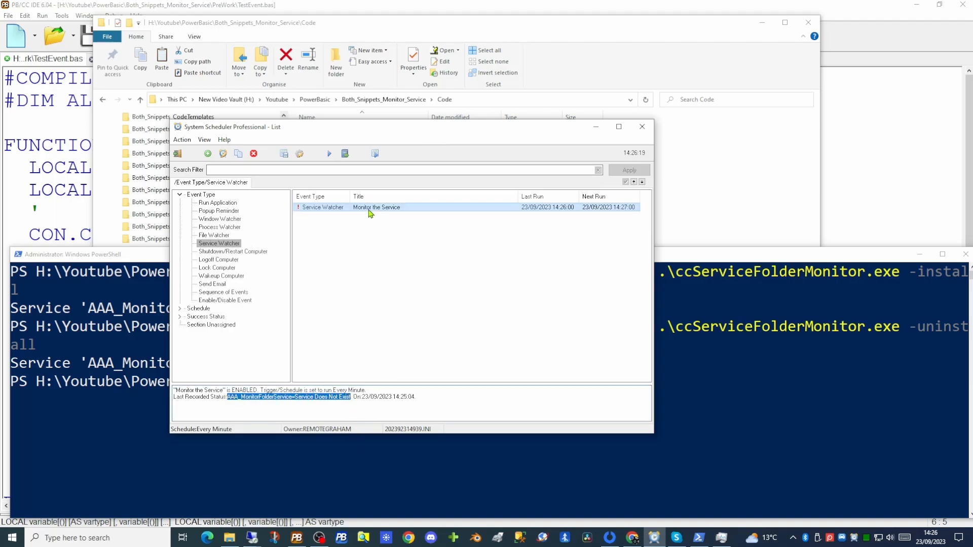
right_click(368, 209)
left_click(393, 232)
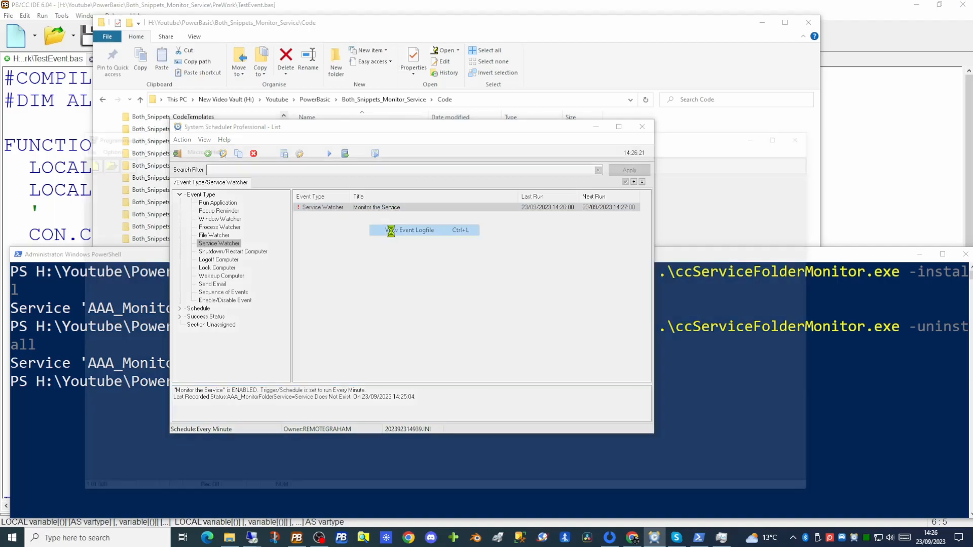
scroll(414, 239, "down", 4)
scroll(413, 239, "up", 4)
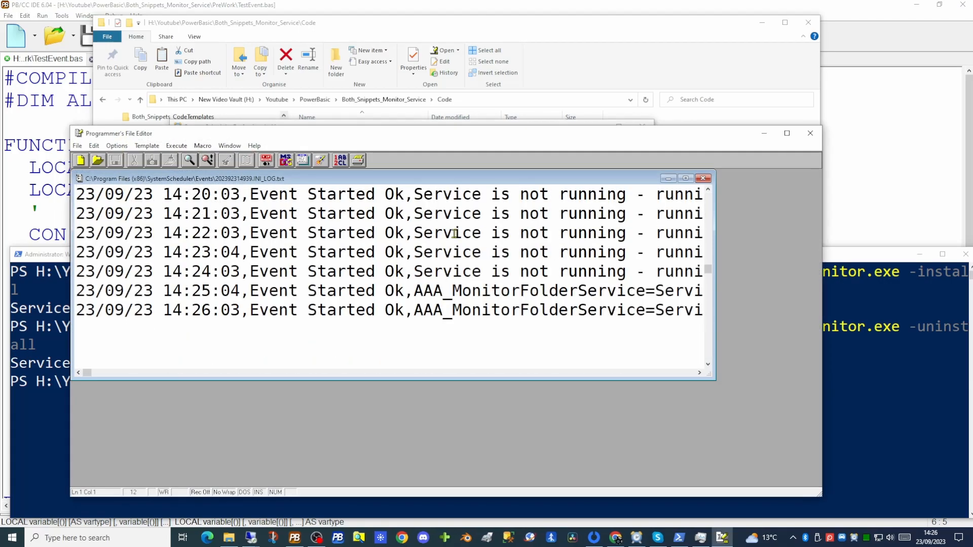
left_click(685, 178)
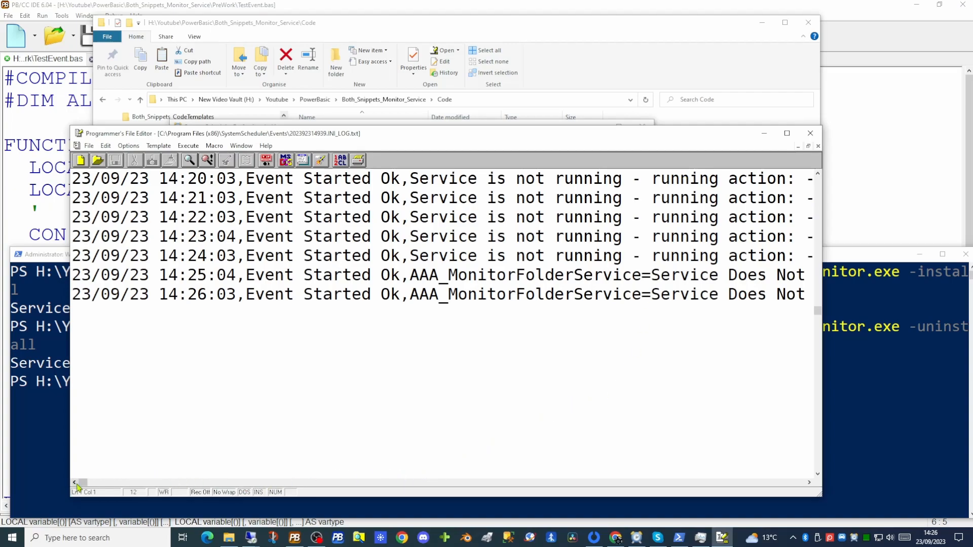
left_click_drag(81, 484, 111, 485)
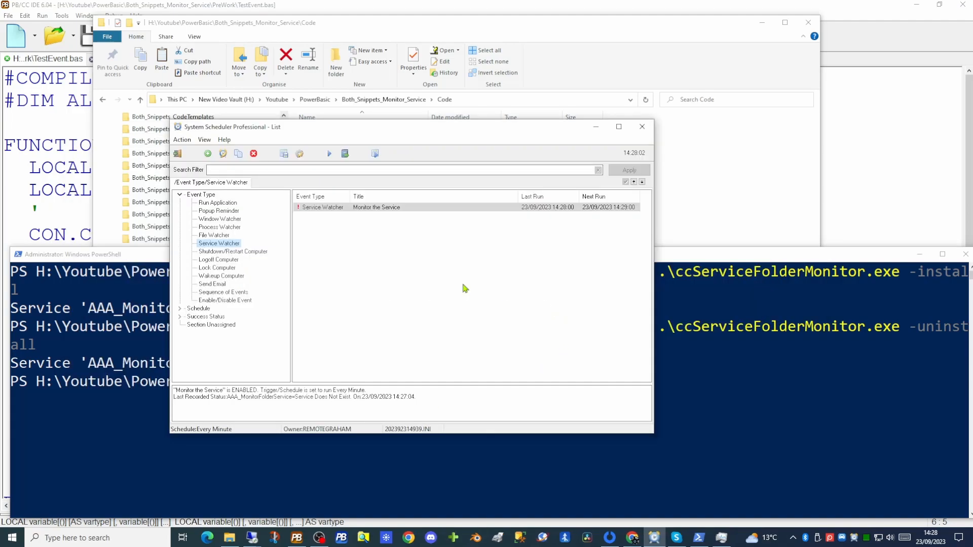